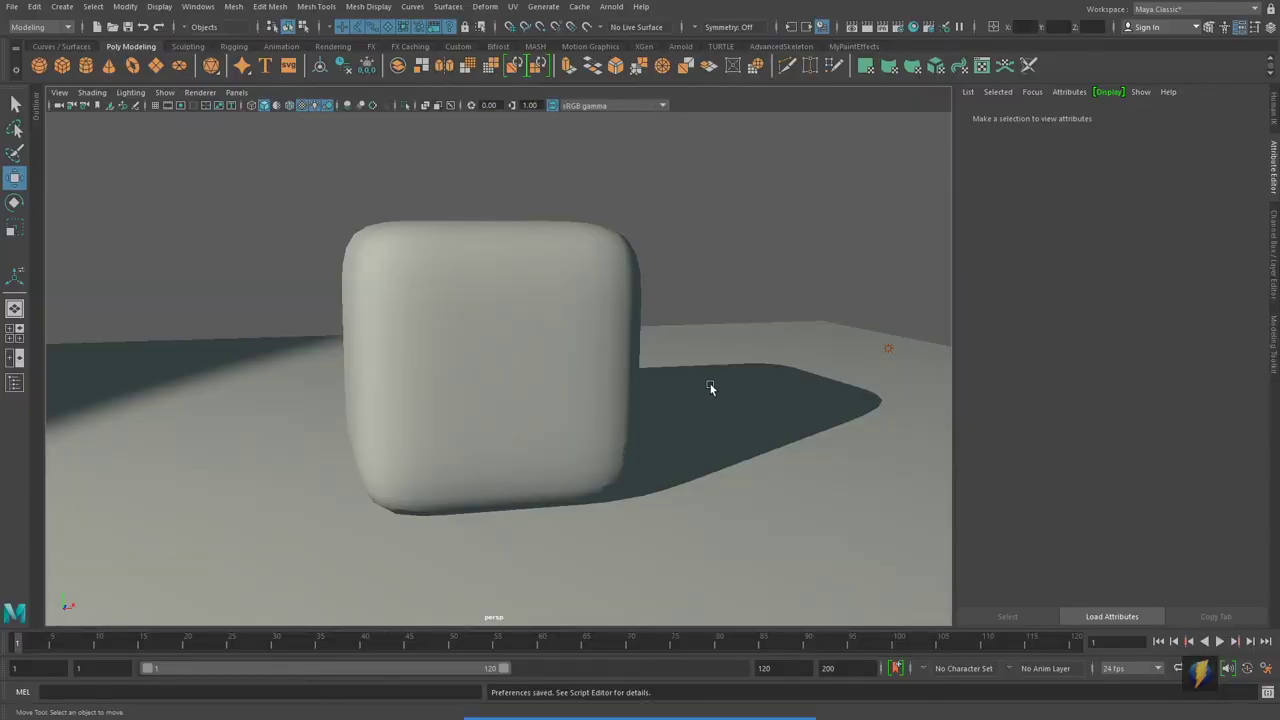
Select the rounded cube and bring the camera in close around it
left_click_drag(783, 385, 545, 377, "alt")
left_click(491, 363)
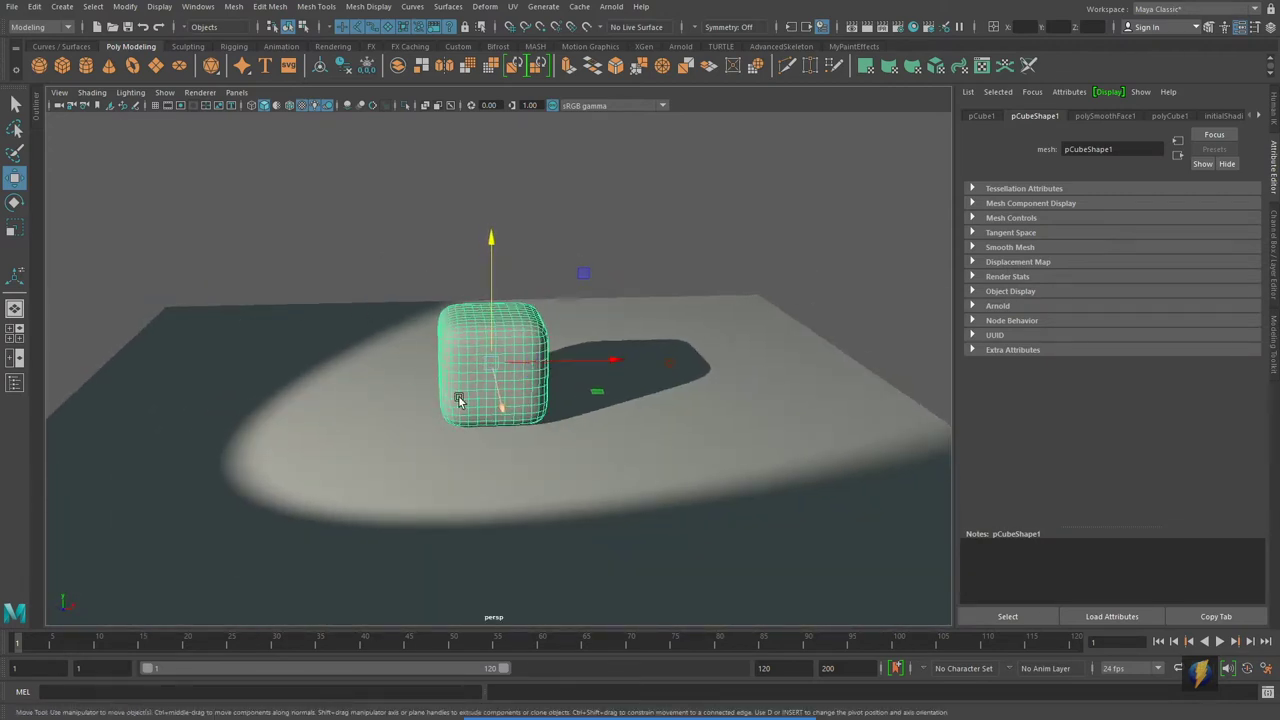
right_click_drag(430, 378, 665, 381, "alt")
mouse_move(665, 381)
left_mouse_down("alt")
mouse_move(643, 400)
mouse_move(657, 391)
left_mouse_up("alt")
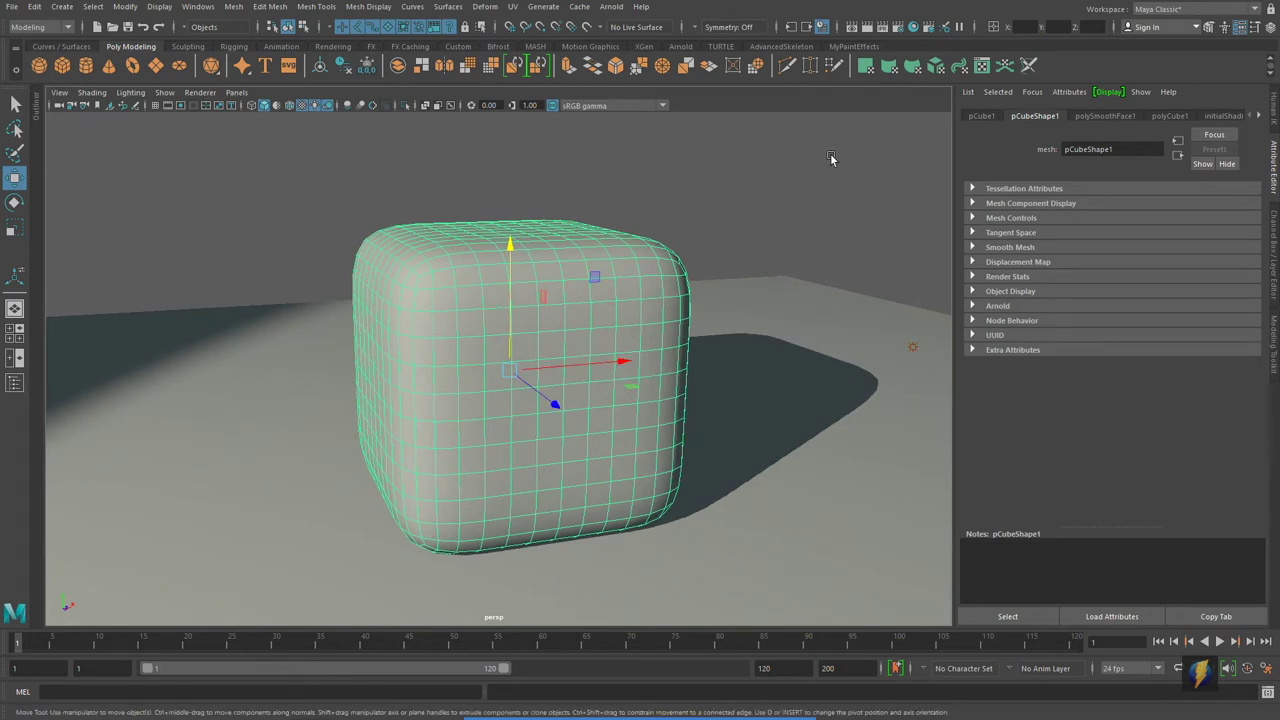
Create a new Lambert material, lambert5, in Hypershade and open its Color map texture choices
left_click(912, 26)
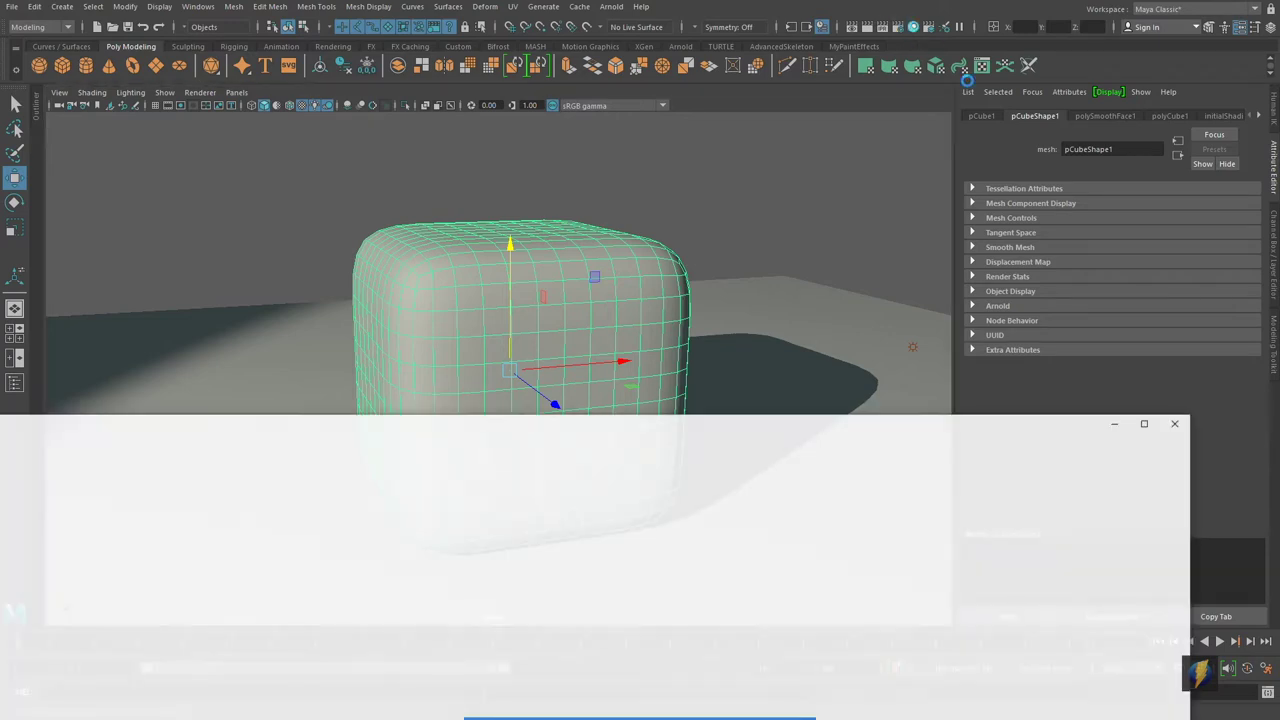
left_click_drag(623, 429, 749, 251)
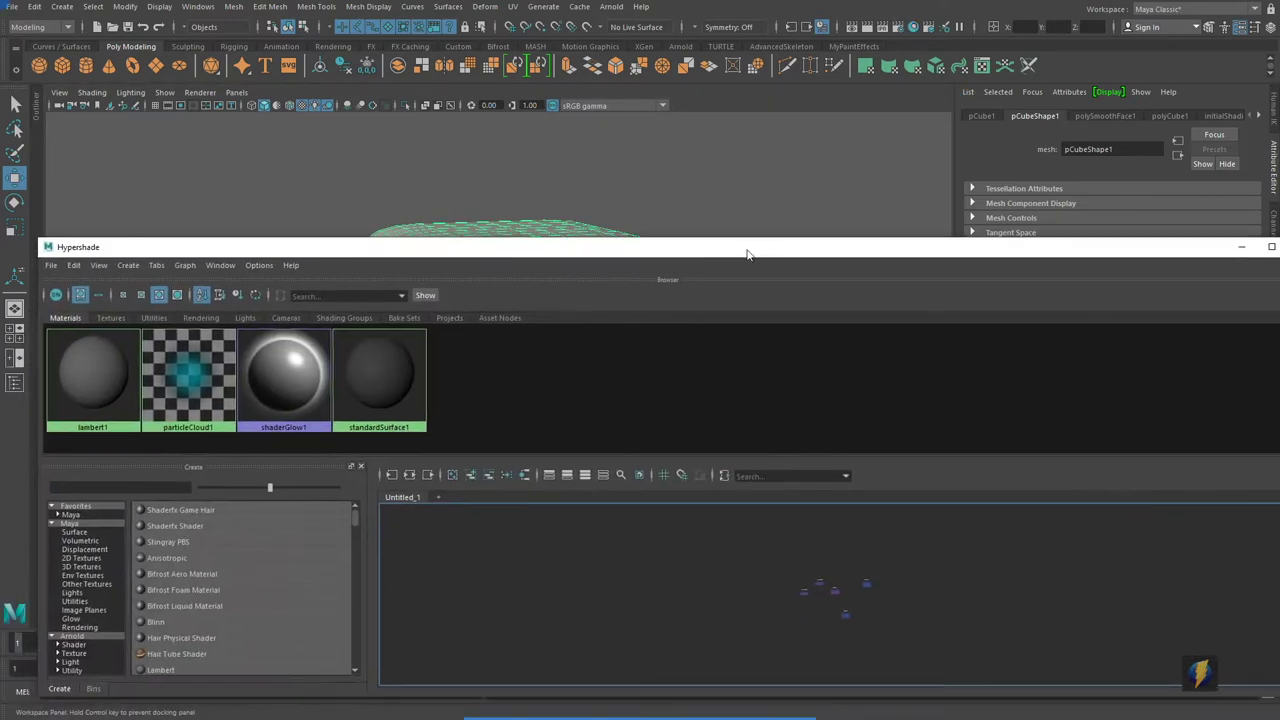
left_click(170, 667)
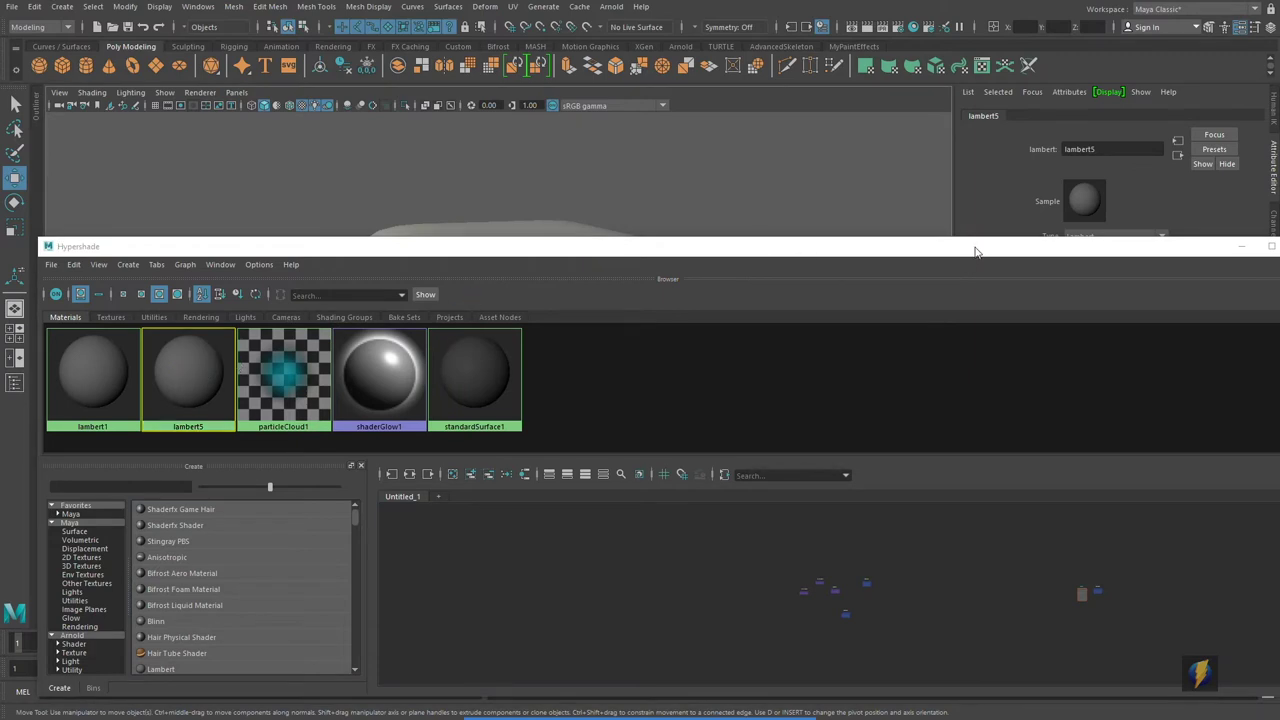
left_click_drag(974, 250, 767, 314)
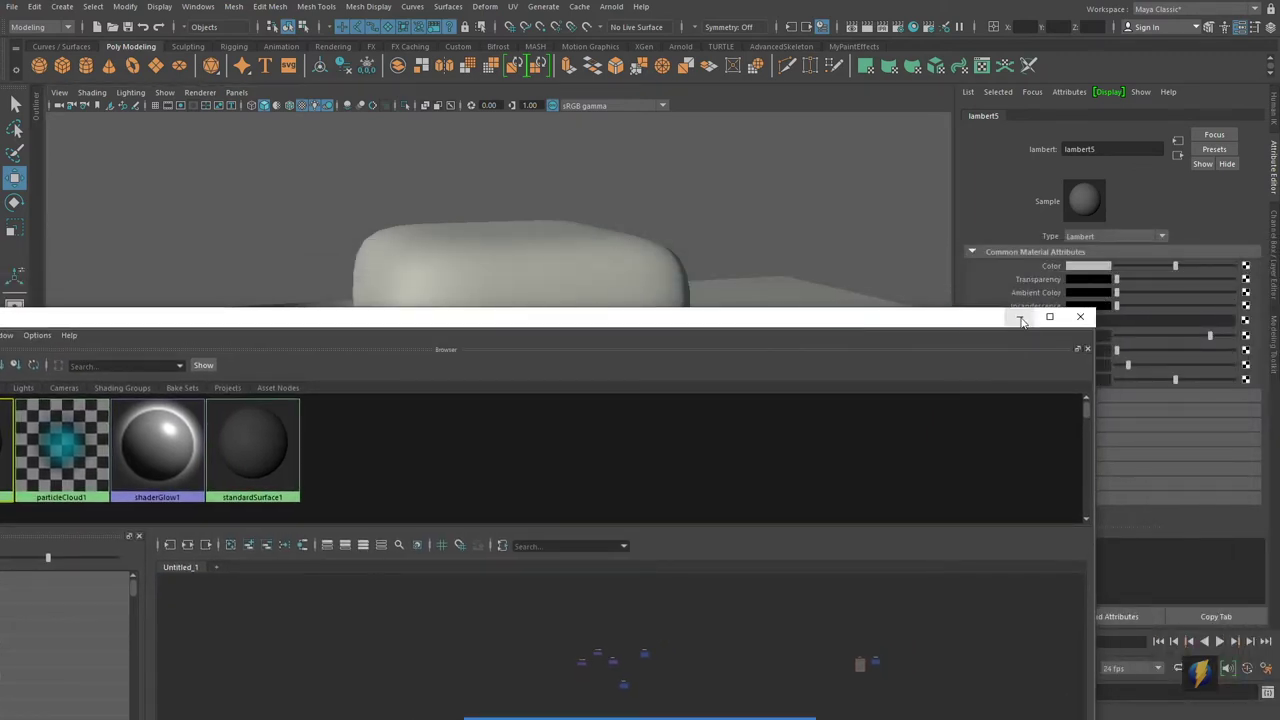
left_click(1033, 309)
left_click(1245, 270)
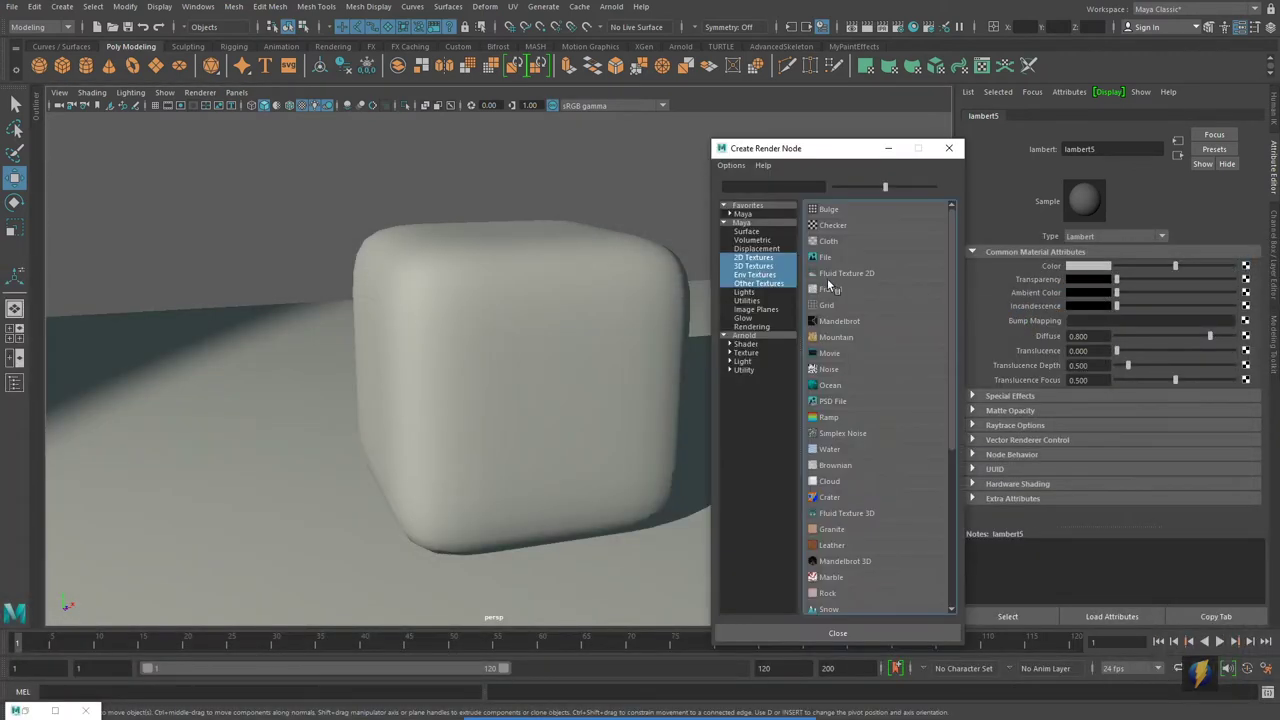
Add a File texture to the colour and load tilableStonewall02.jpg as its image
left_click(828, 260)
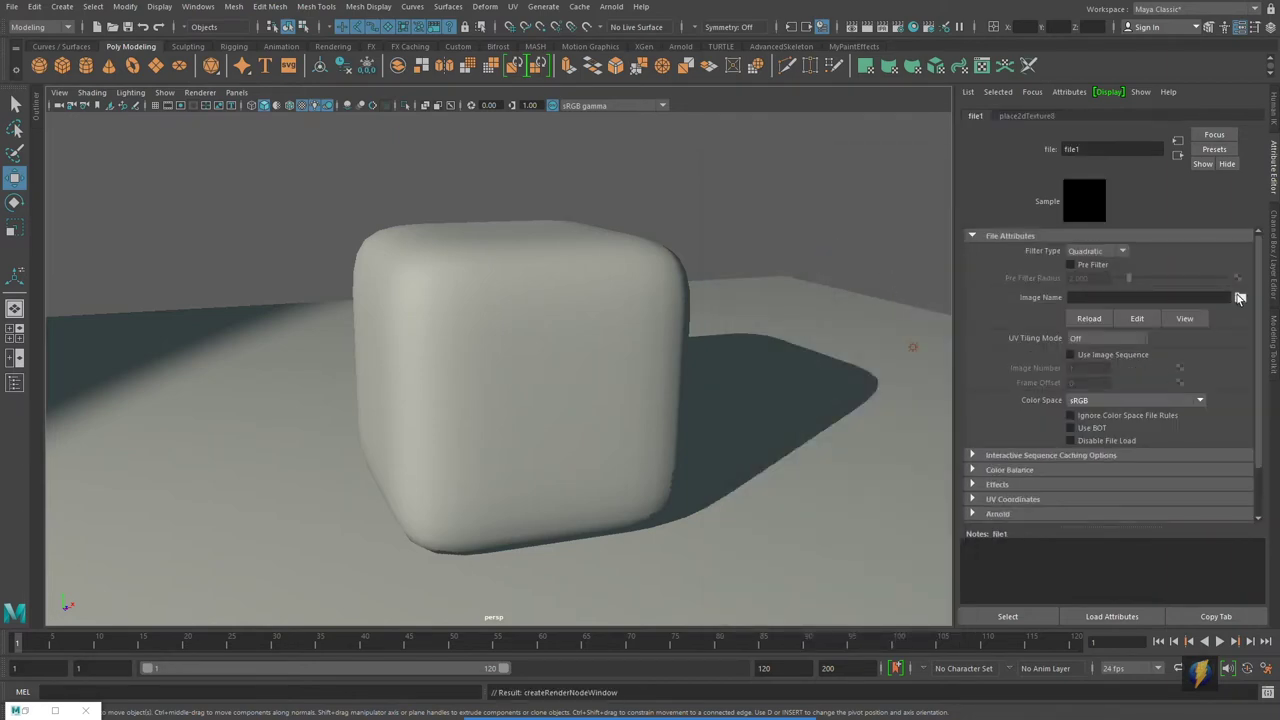
left_click(1240, 298)
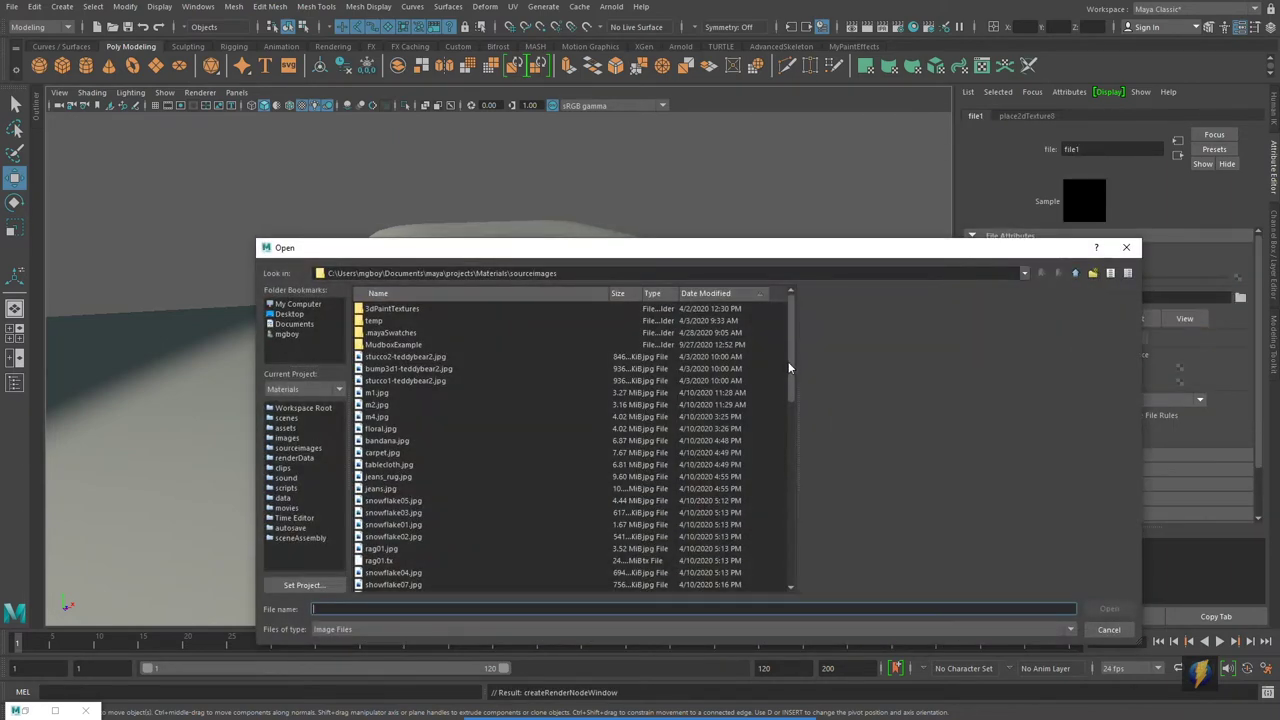
left_click_drag(788, 368, 783, 545)
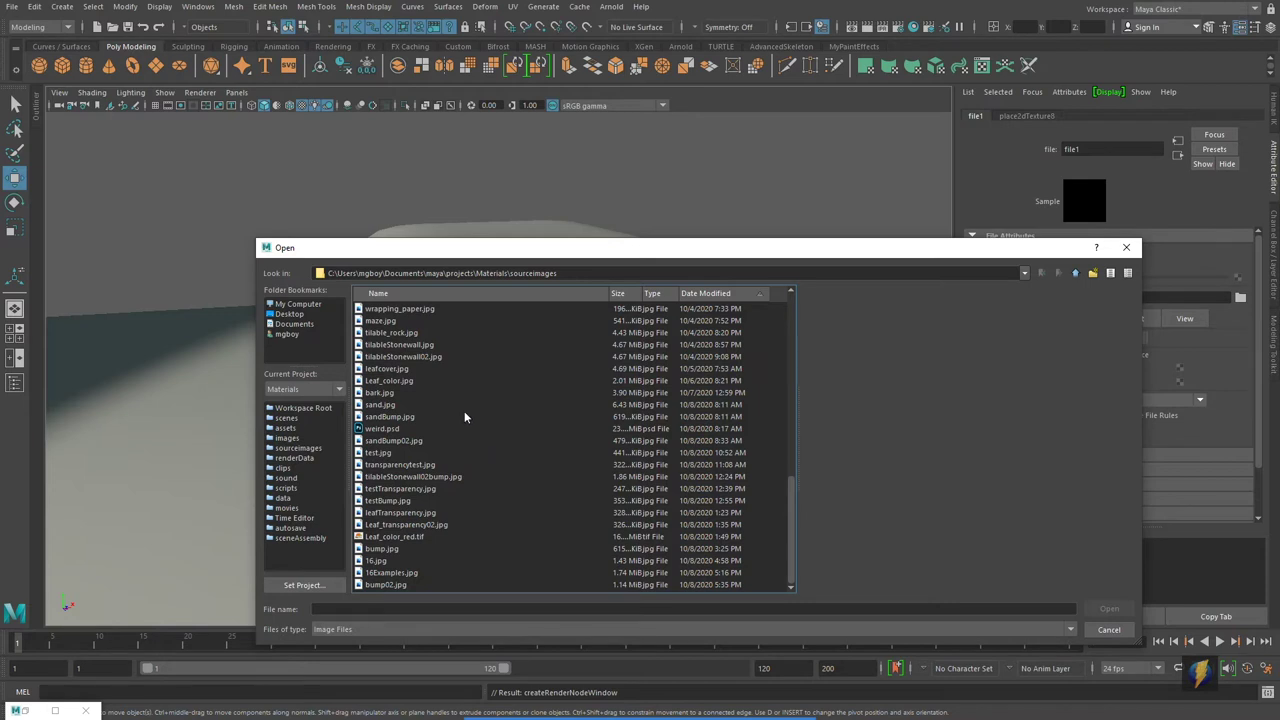
left_click(420, 357)
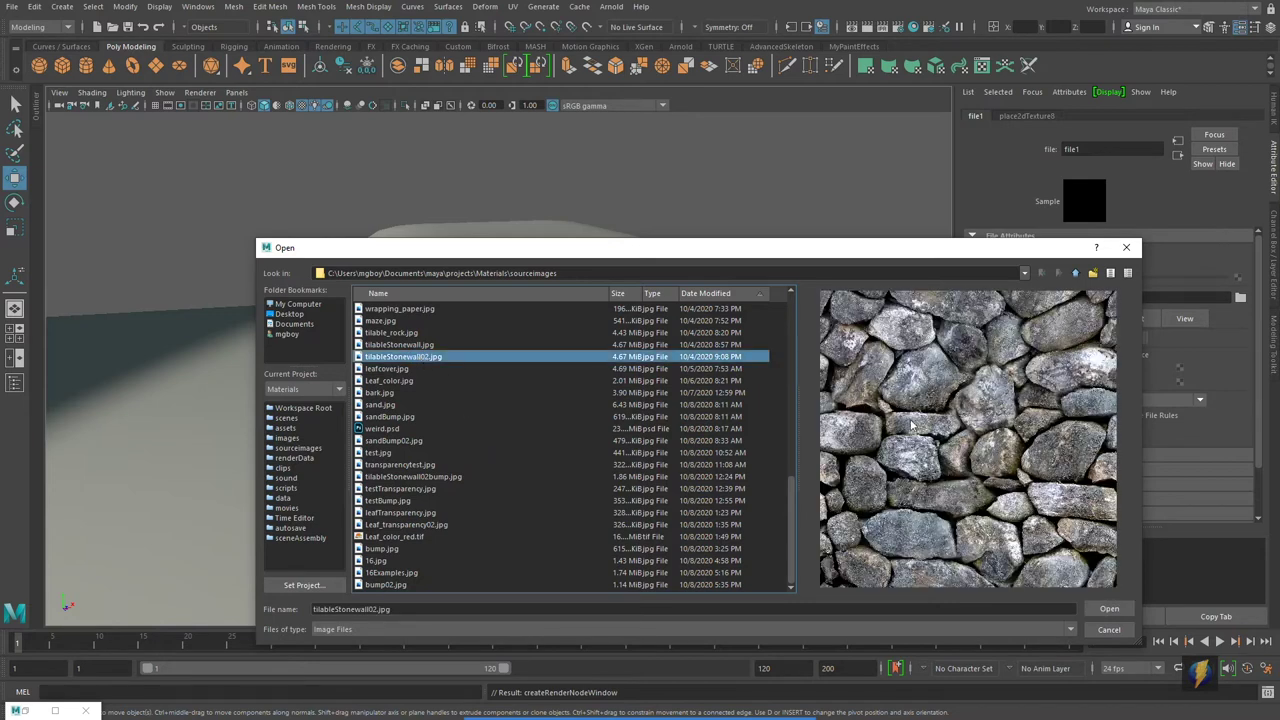
left_click(1109, 609)
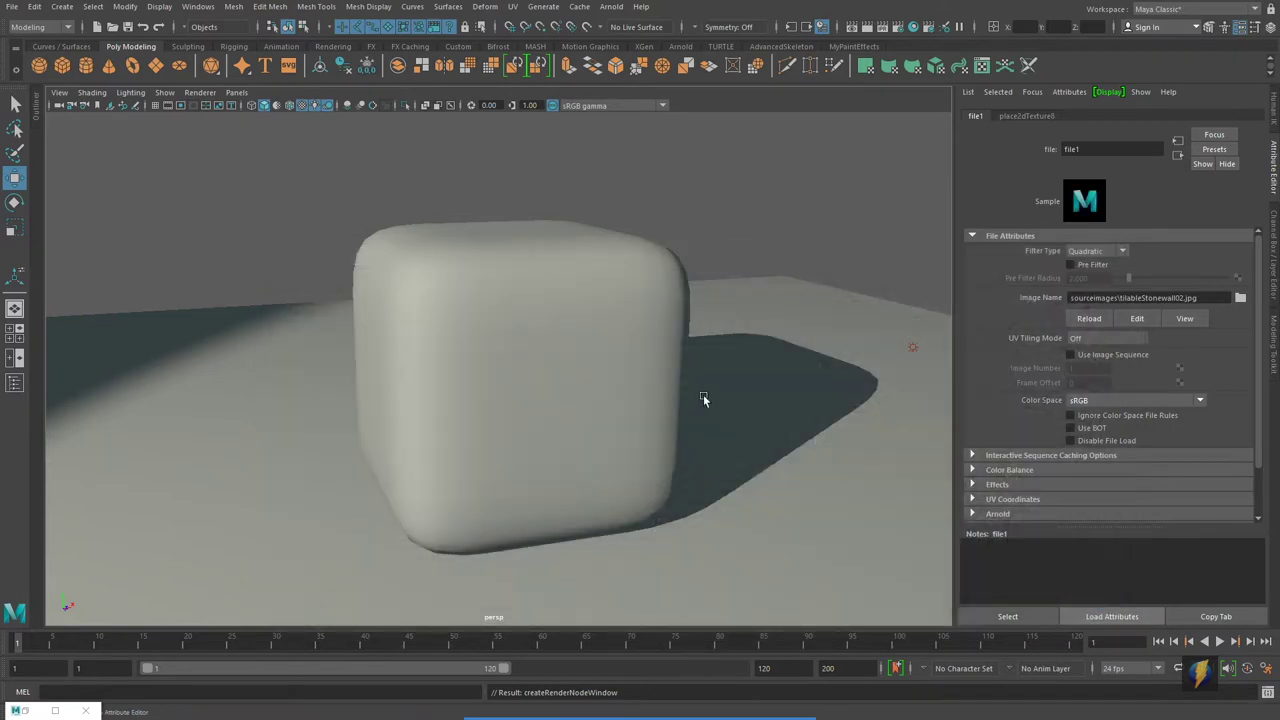
Assign lambert5 to the rounded cube and switch the viewport to textured display with scene lighting
left_click(913, 27)
left_click_drag(363, 334, 598, 349)
middle_click_drag(205, 465, 475, 300)
left_click_drag(763, 349, 540, 373)
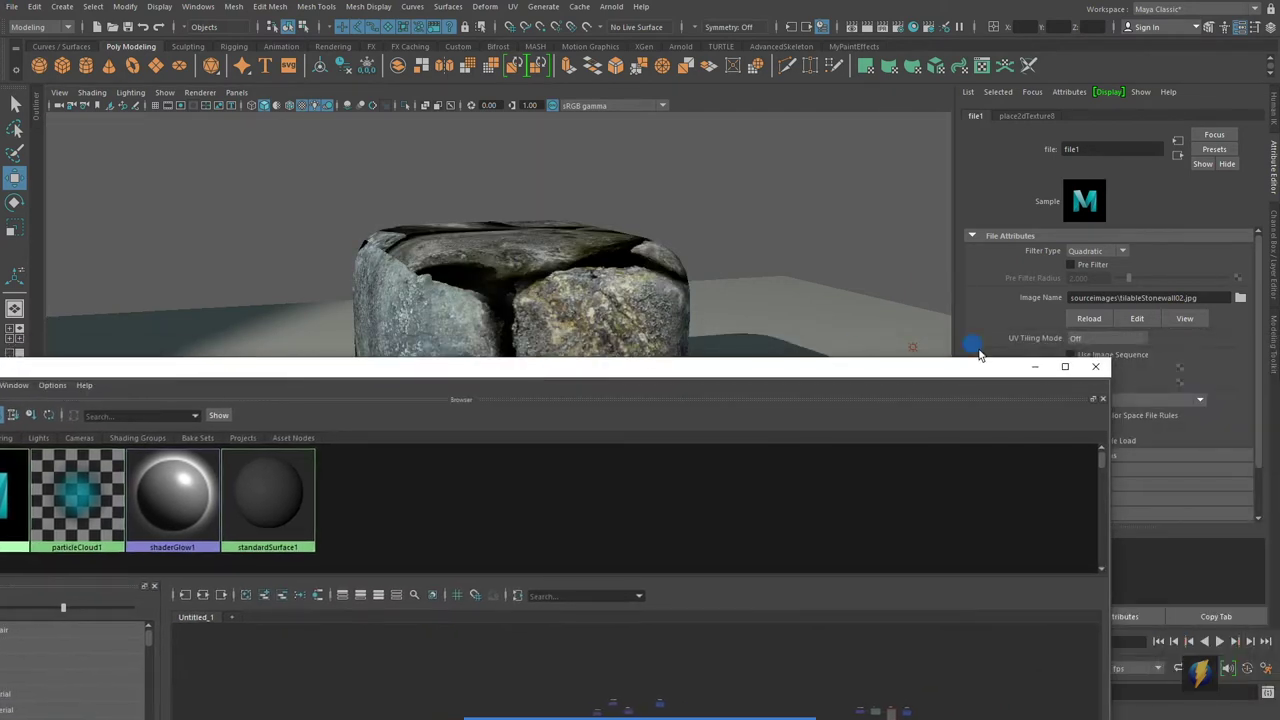
left_click(1095, 367)
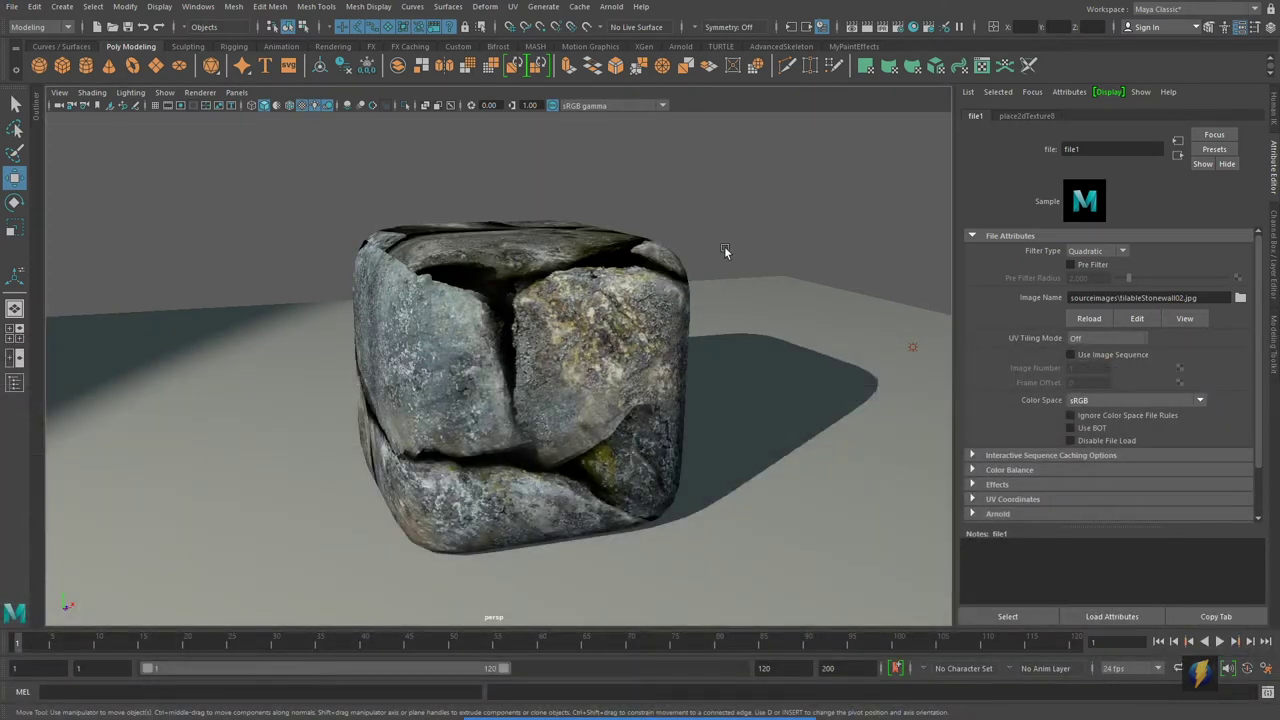
key("6")
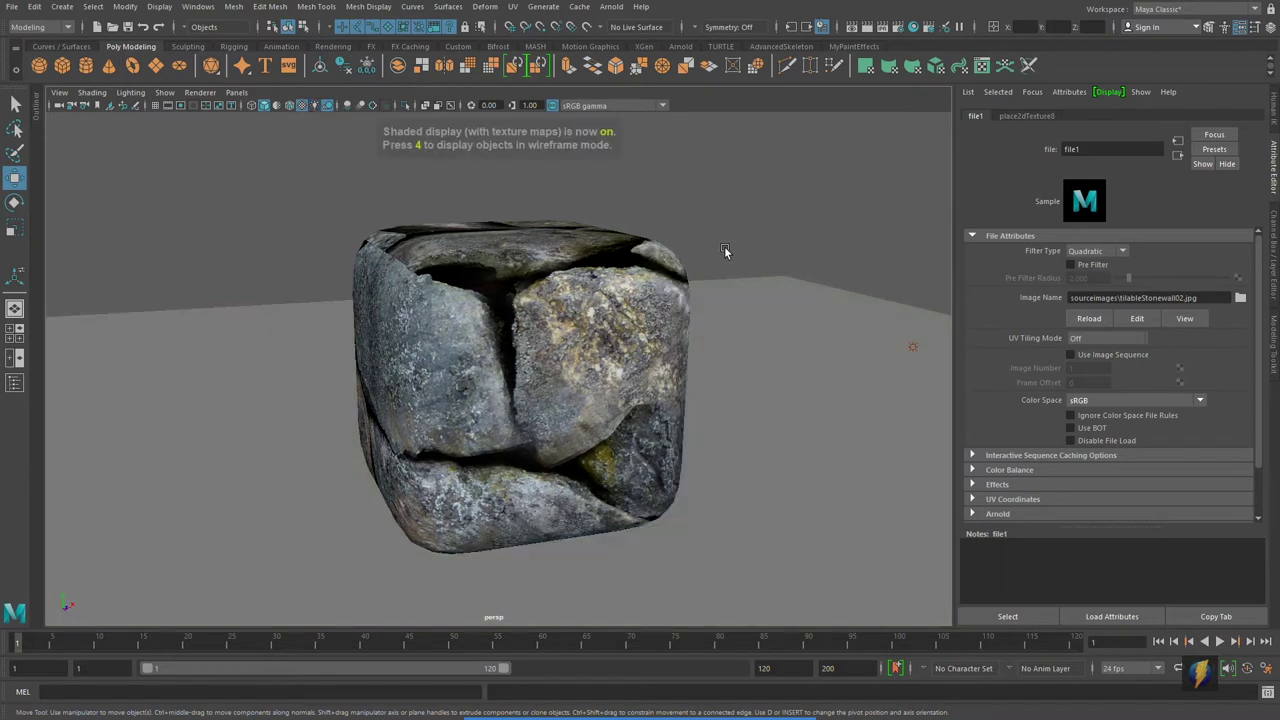
key("7")
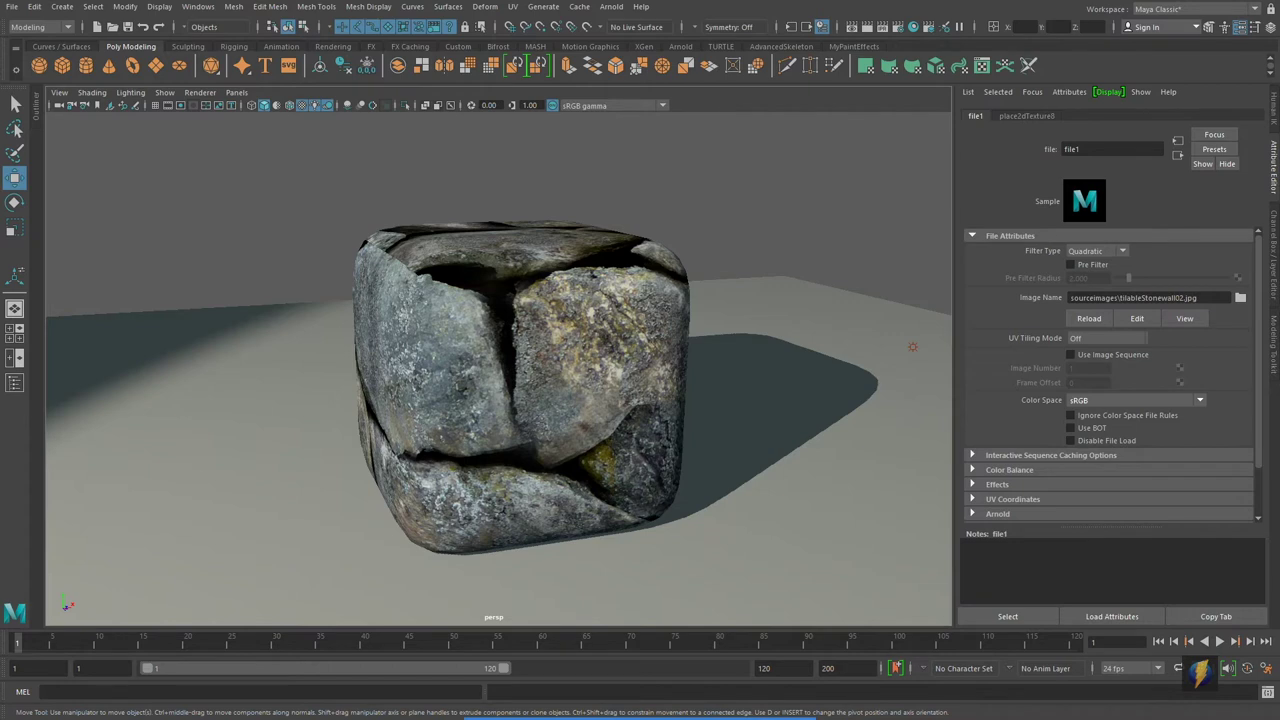
Set place2dTexture8's Repeat UV to 4 and 4, then orbit to inspect the tiled cube
left_click(1022, 116)
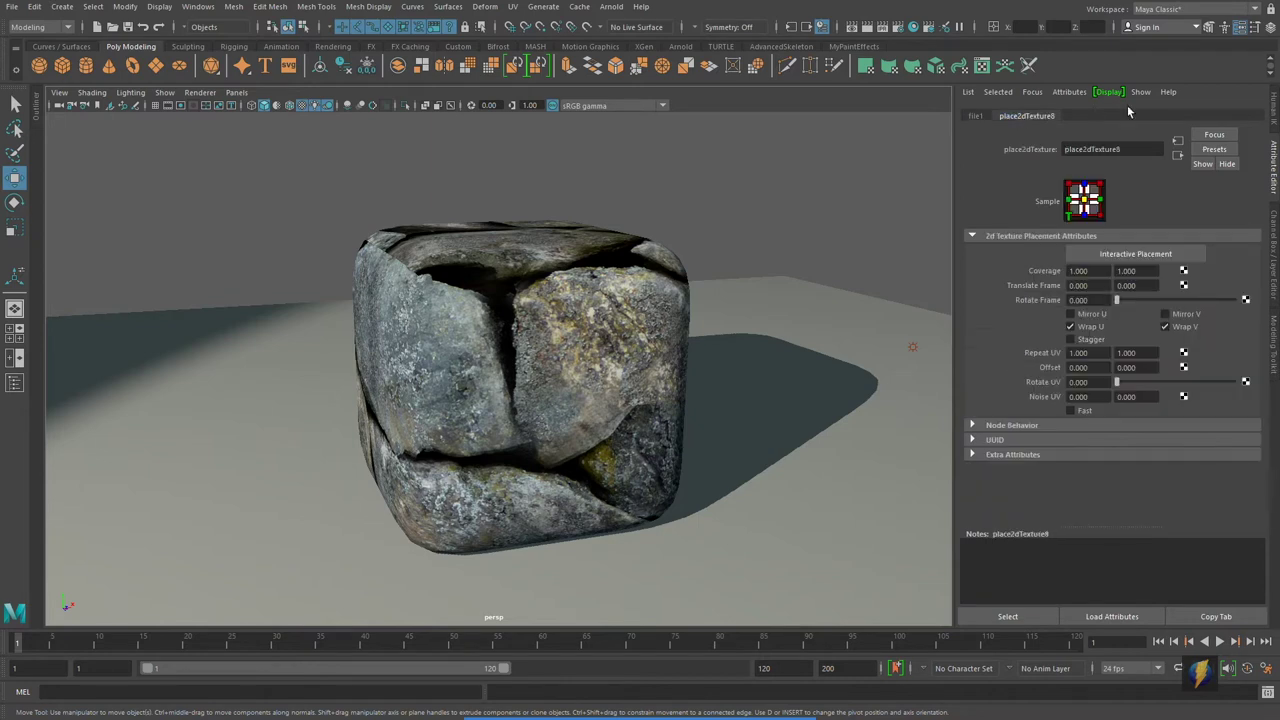
double_click(1085, 353)
type("4")
double_click(1147, 352)
type("4")
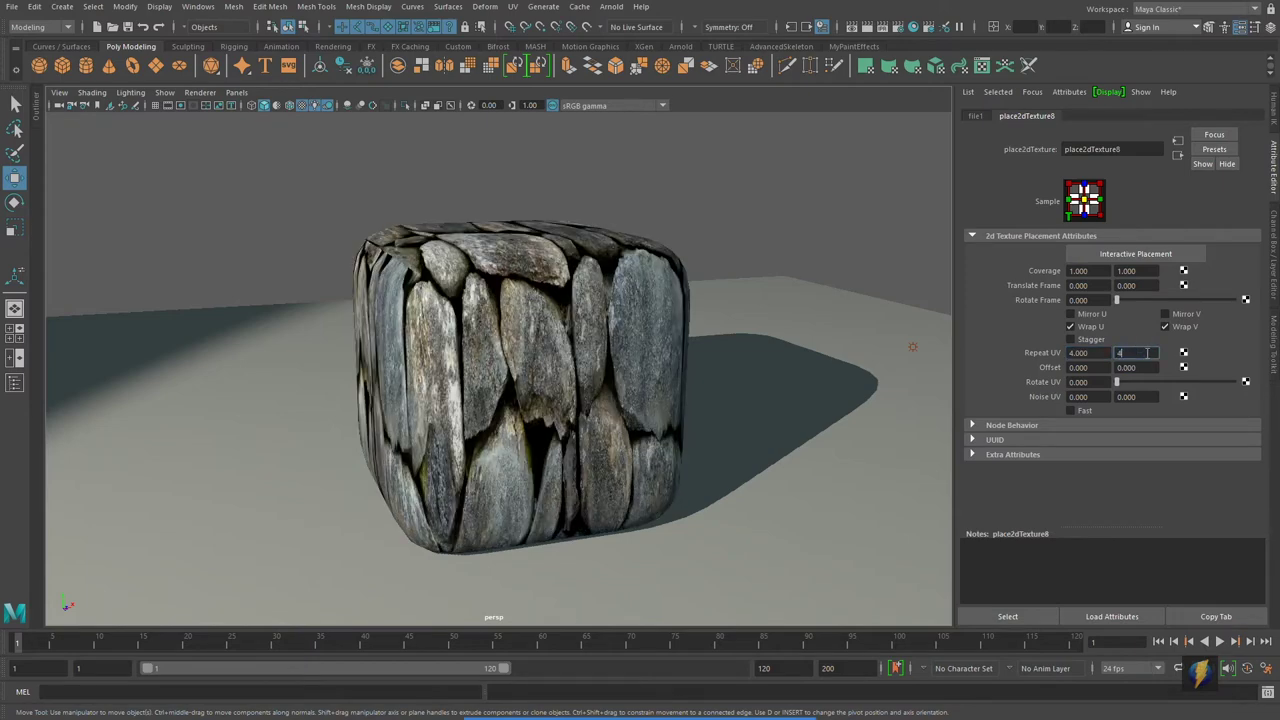
key("Return")
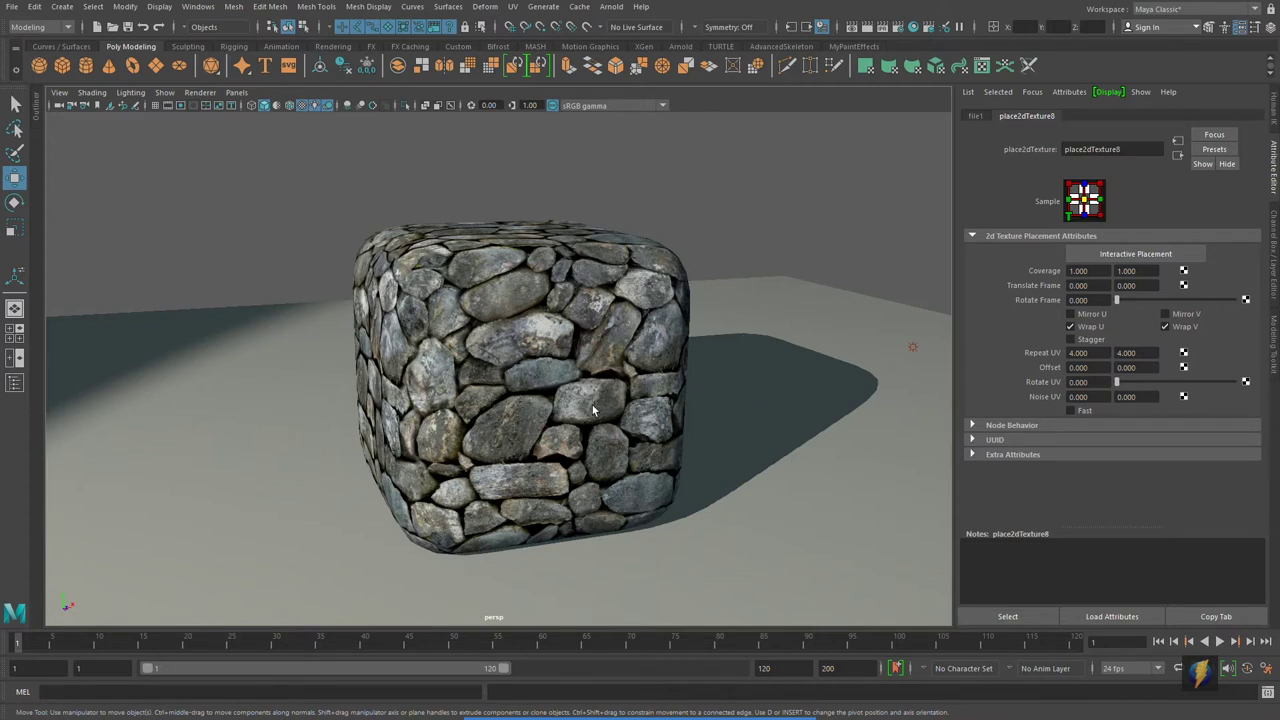
left_click_drag(531, 413, 590, 408, "alt")
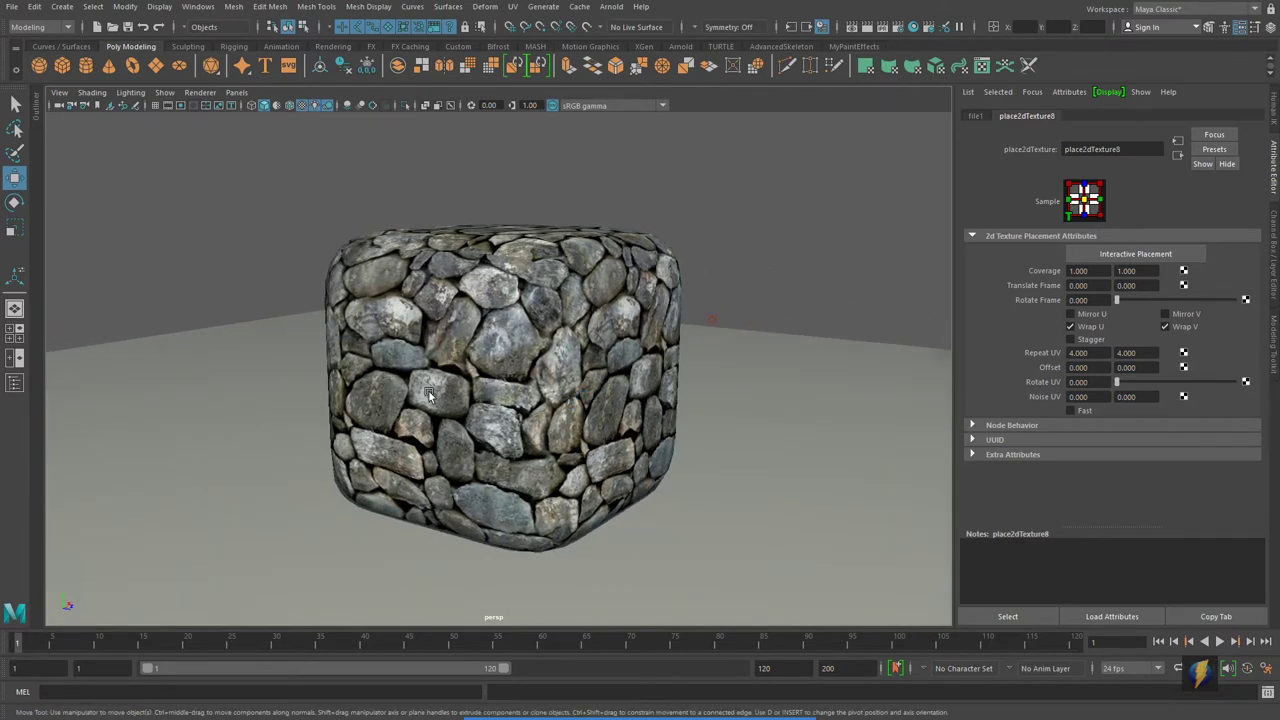
mouse_move(575, 405)
left_mouse_down("alt")
mouse_move(487, 405)
mouse_move(532, 402)
left_mouse_up("alt")
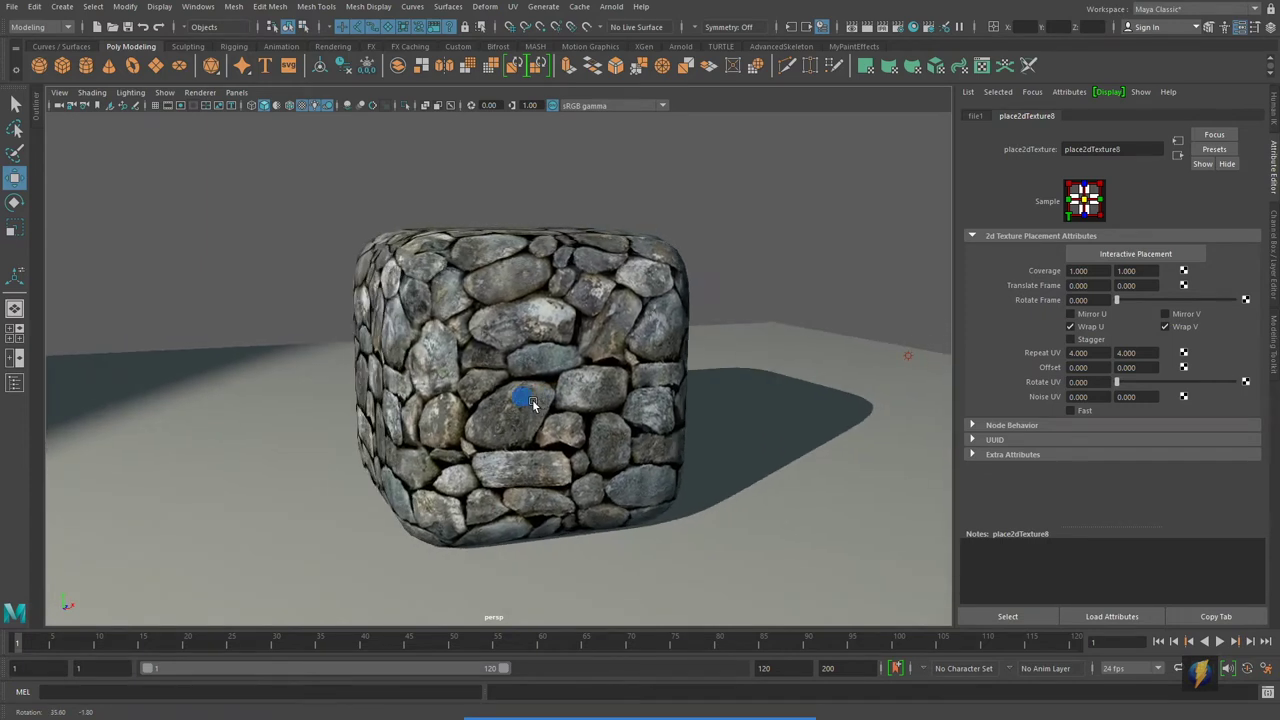
left_click_drag(423, 420, 463, 427, "alt")
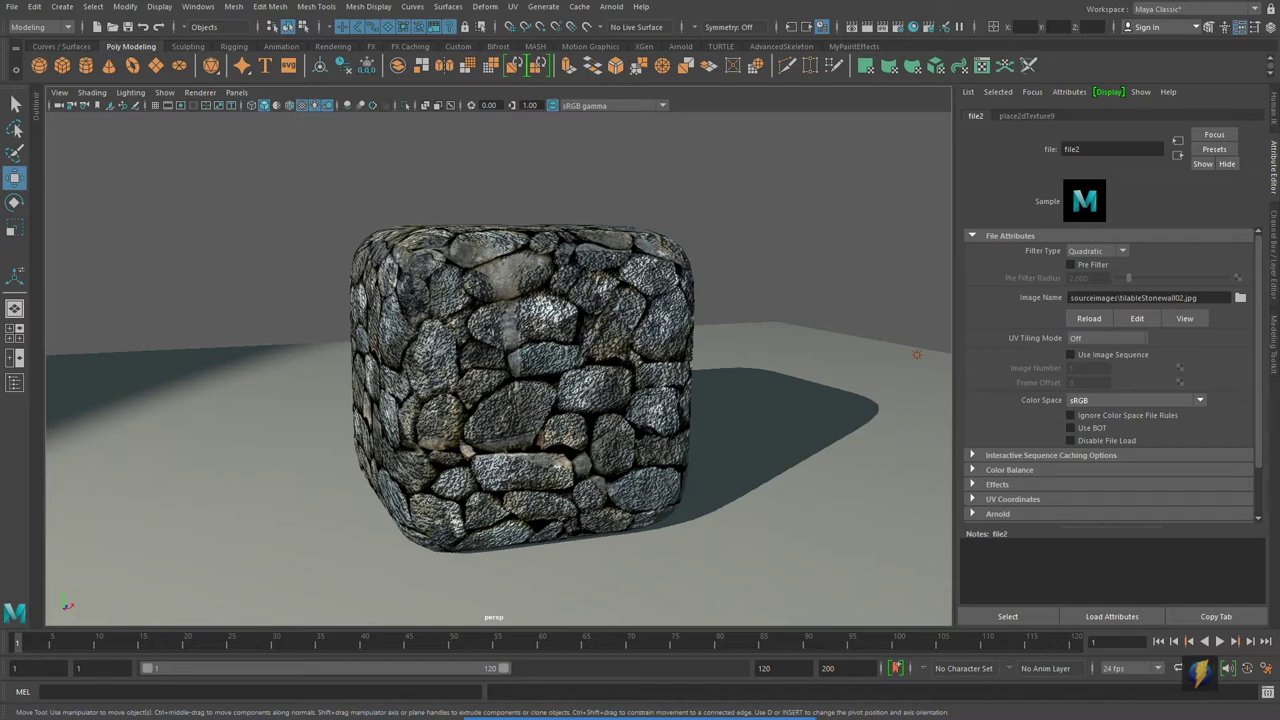
Set place2dTexture9's Repeat UV to 4 and 4
mouse_move(490, 388)
left_mouse_down("alt")
mouse_move(563, 380)
mouse_move(495, 392)
mouse_move(508, 386)
left_mouse_up("alt")
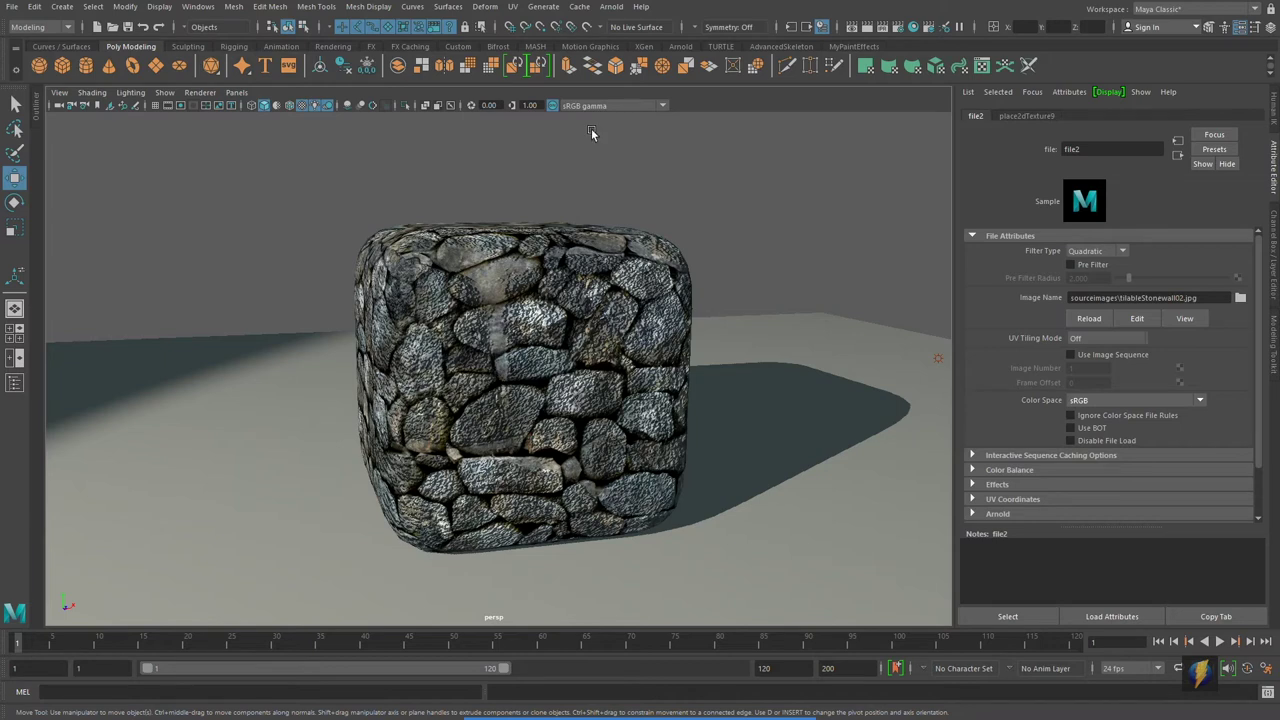
left_click(1022, 117)
double_click(1099, 350)
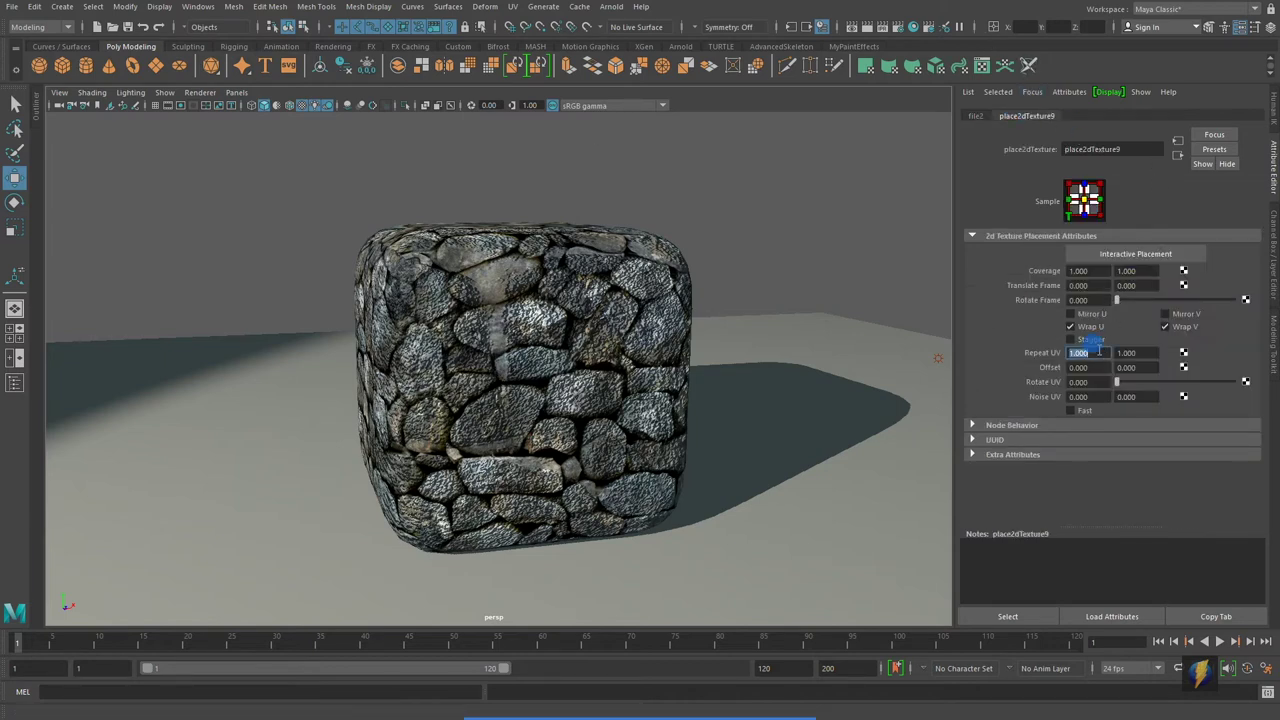
type("4")
key("Tab")
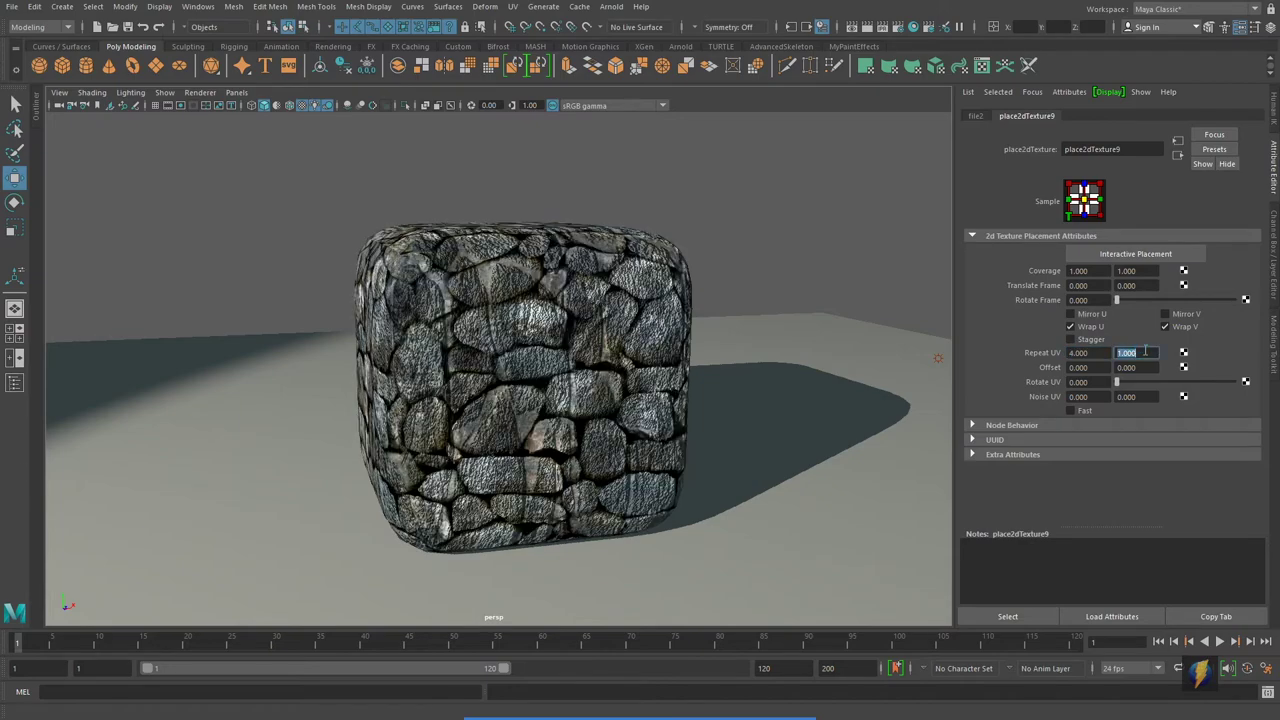
type("4")
key("Return")
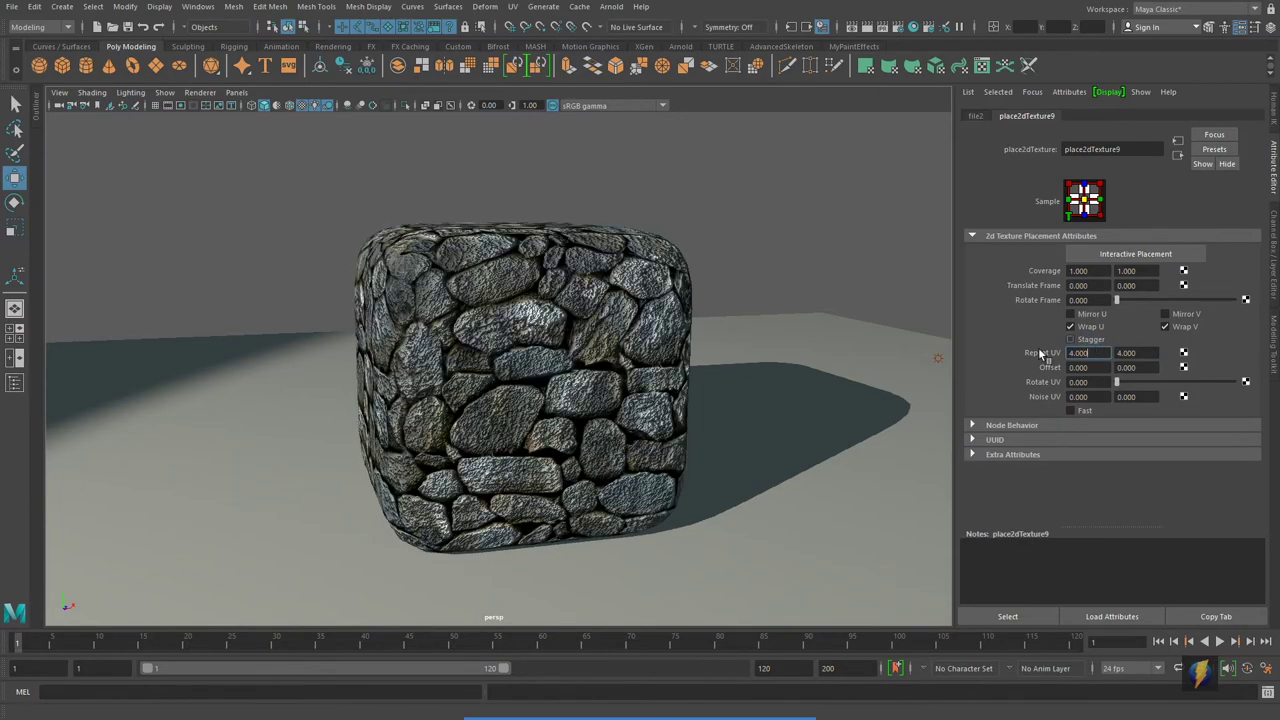
Zoom and orbit around the cube to inspect the smaller tiled stones
right_click_drag(560, 385, 730, 393, "alt")
left_click_drag(730, 393, 704, 376, "alt")
right_click_drag(704, 376, 609, 391, "alt")
left_click_drag(609, 391, 663, 380, "alt")
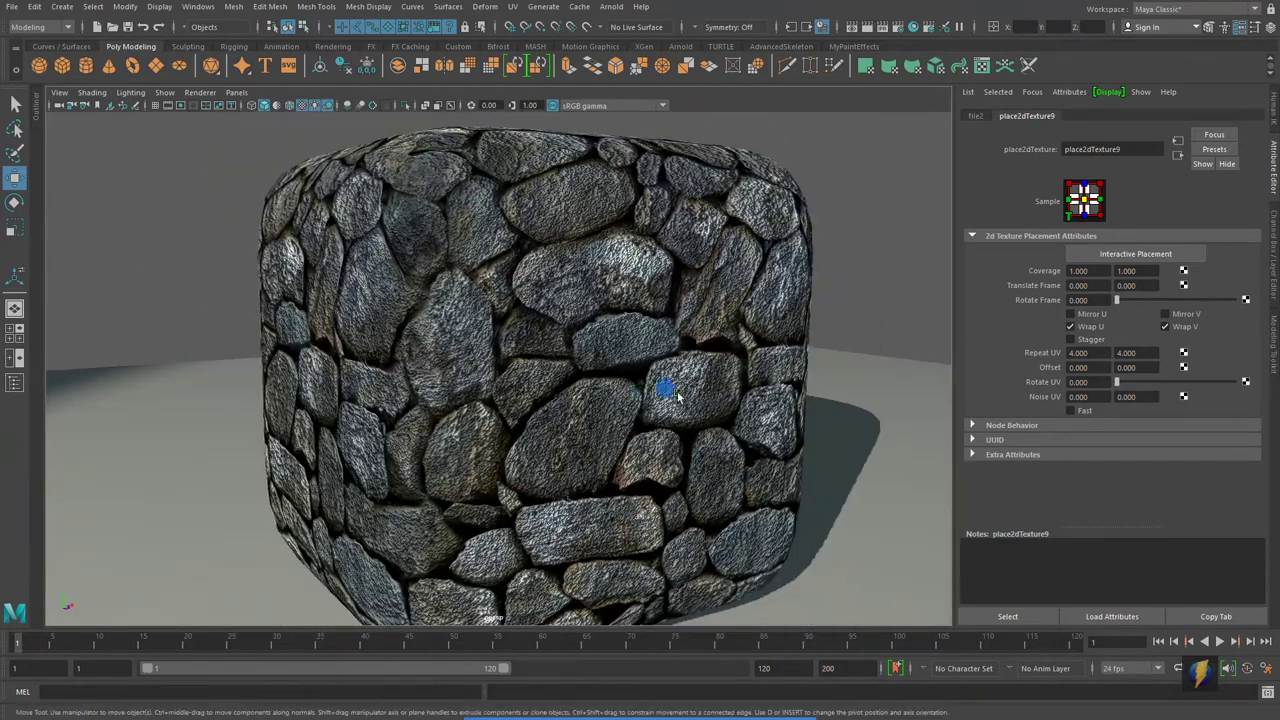
right_click_drag(663, 380, 634, 386, "alt")
mouse_move(634, 386)
left_mouse_down("alt")
mouse_move(623, 377)
mouse_move(648, 386)
left_mouse_up("alt")
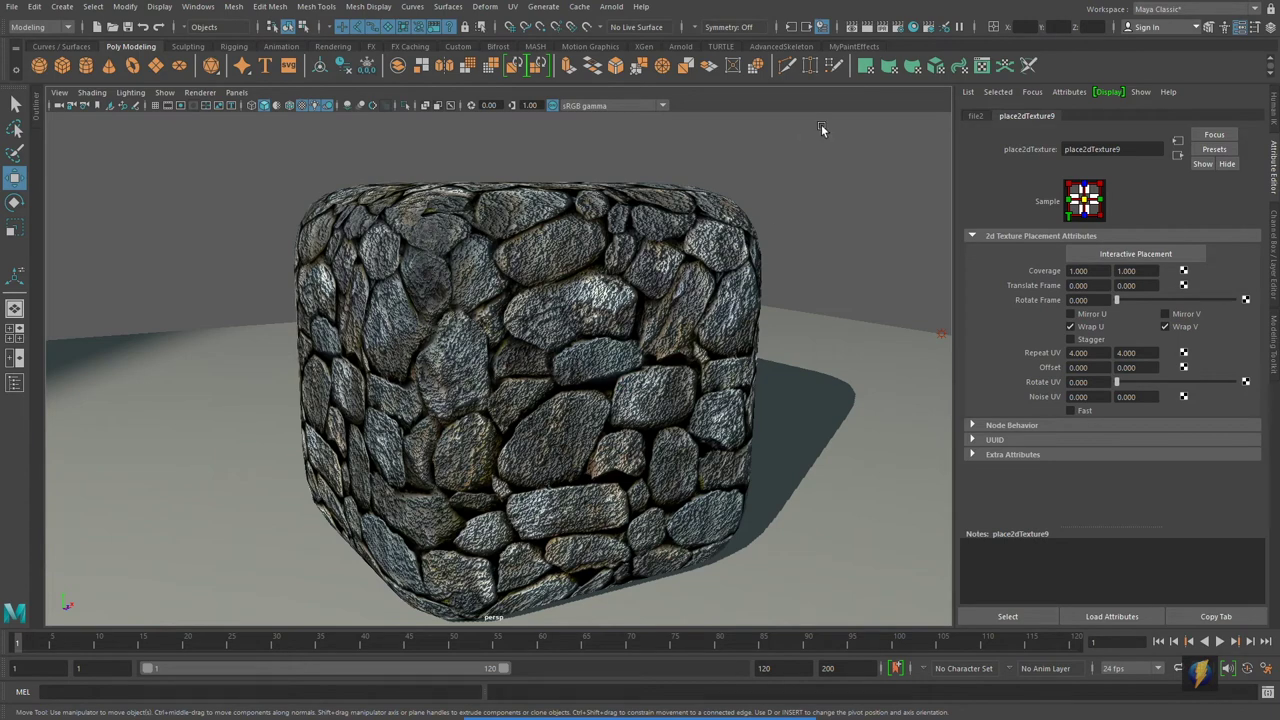
left_click(913, 26)
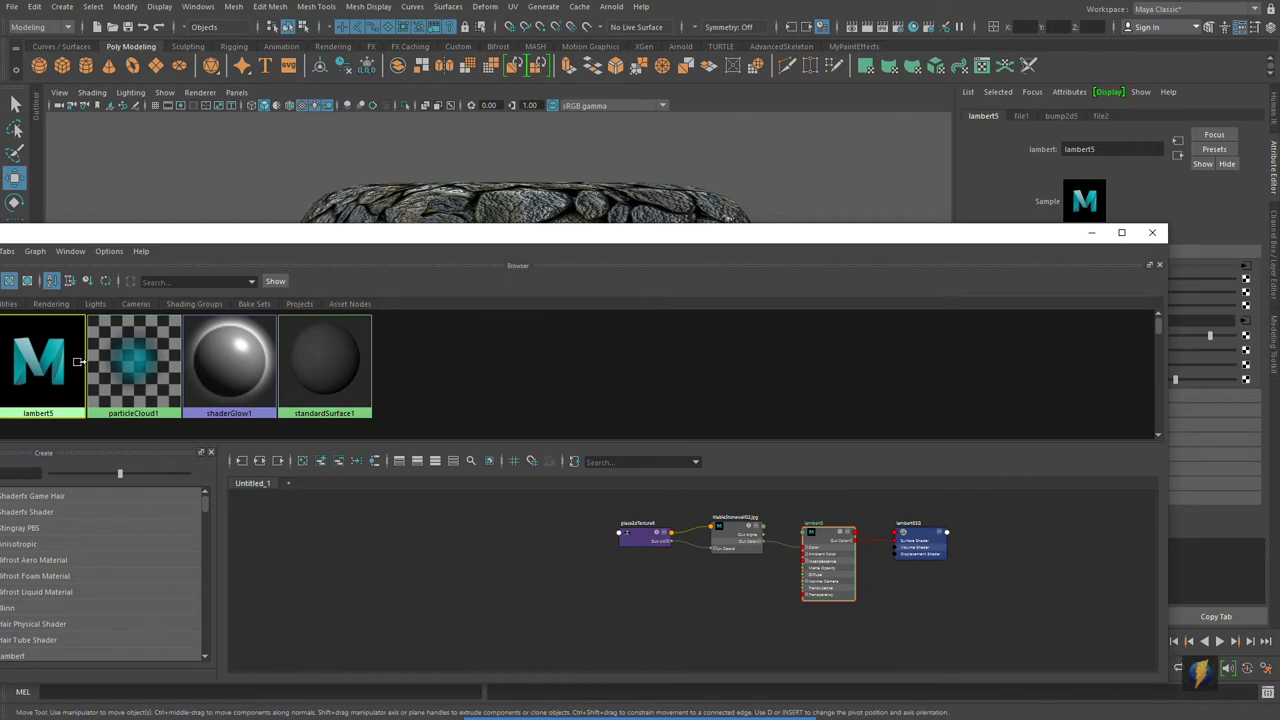
Break the stone texture's connection to lambert5's Color, then orbit to inspect the bump relief
left_click(1091, 232)
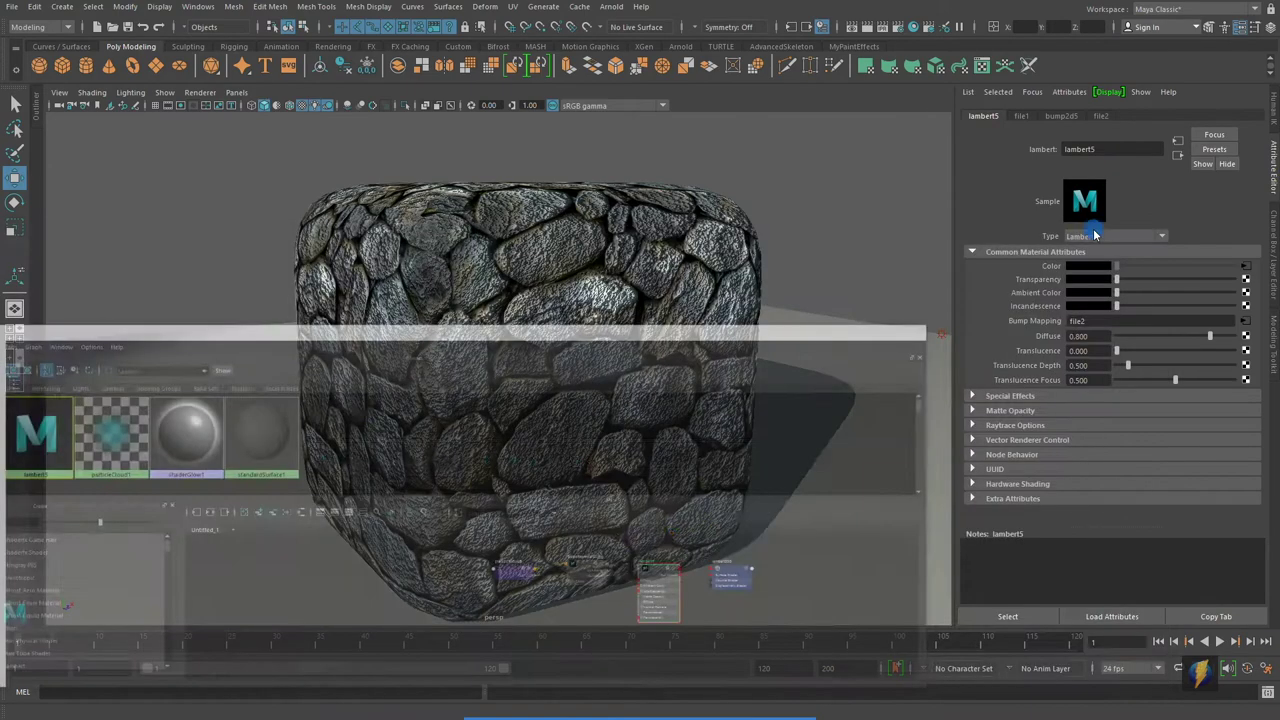
right_click(1055, 268)
left_click(1100, 300)
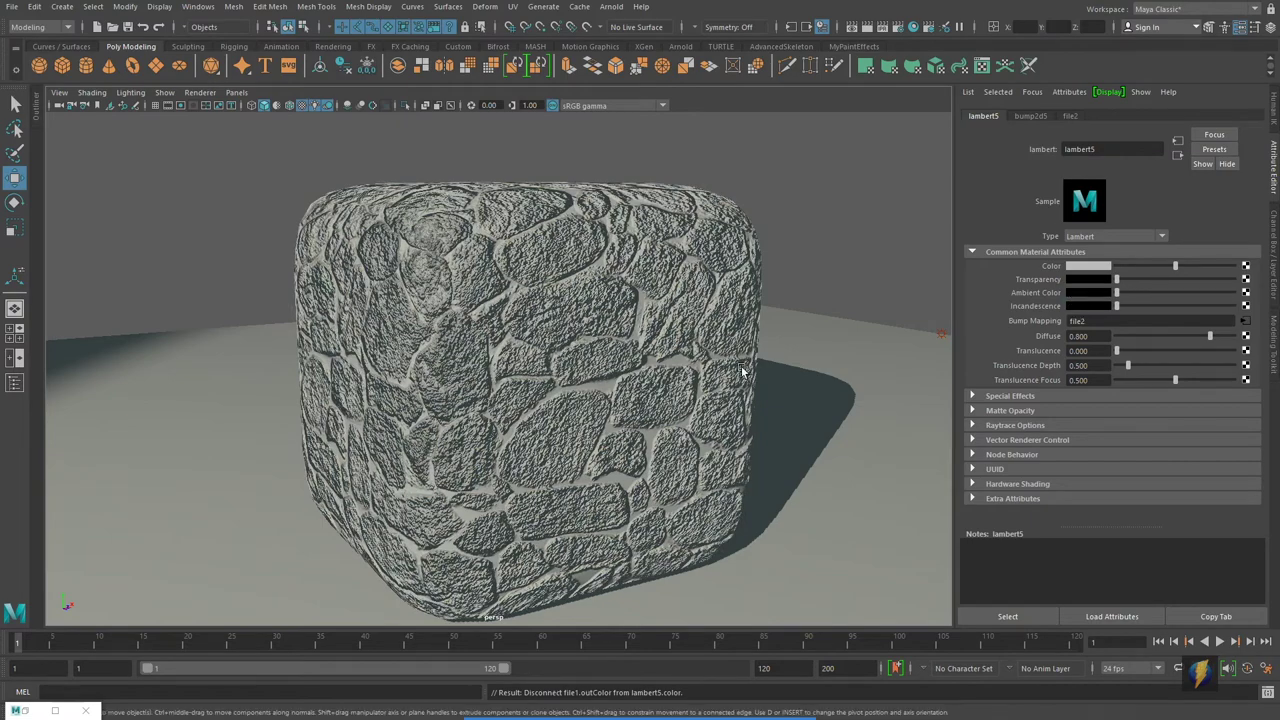
left_click_drag(710, 360, 445, 400, "alt")
right_click_drag(445, 400, 652, 388, "alt")
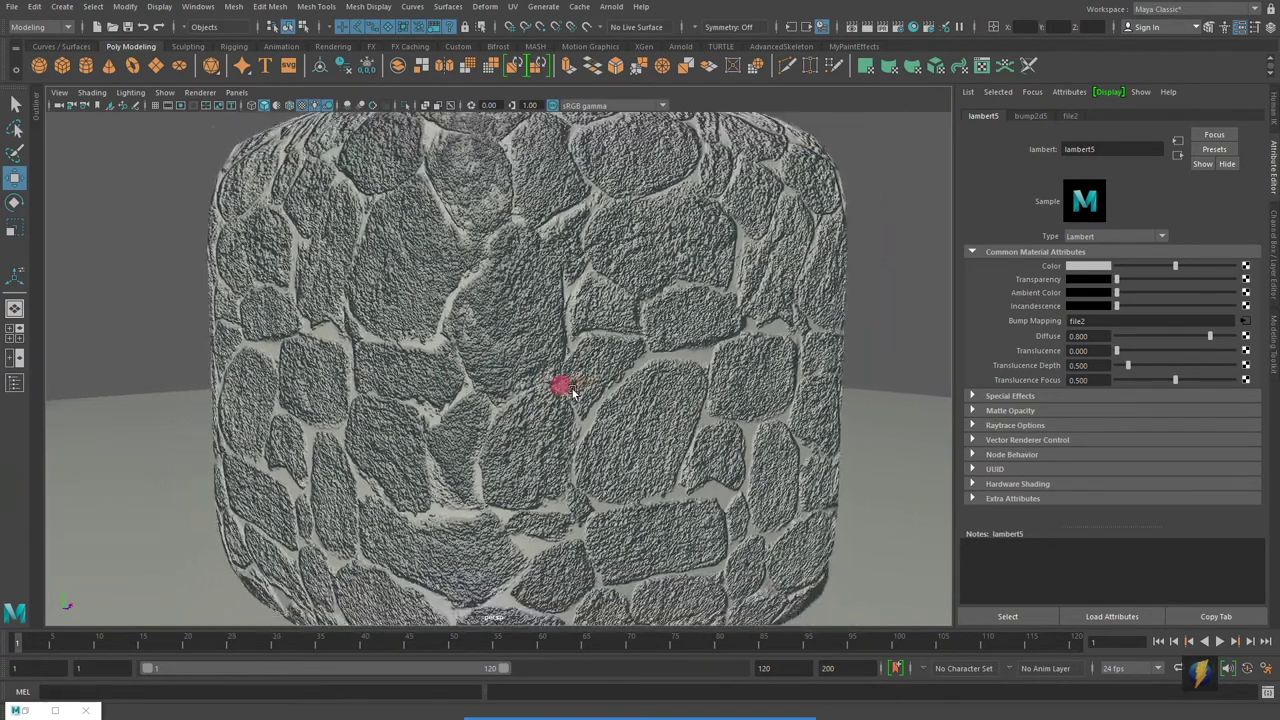
right_click_drag(572, 392, 429, 386, "alt")
left_click_drag(541, 374, 601, 379, "alt")
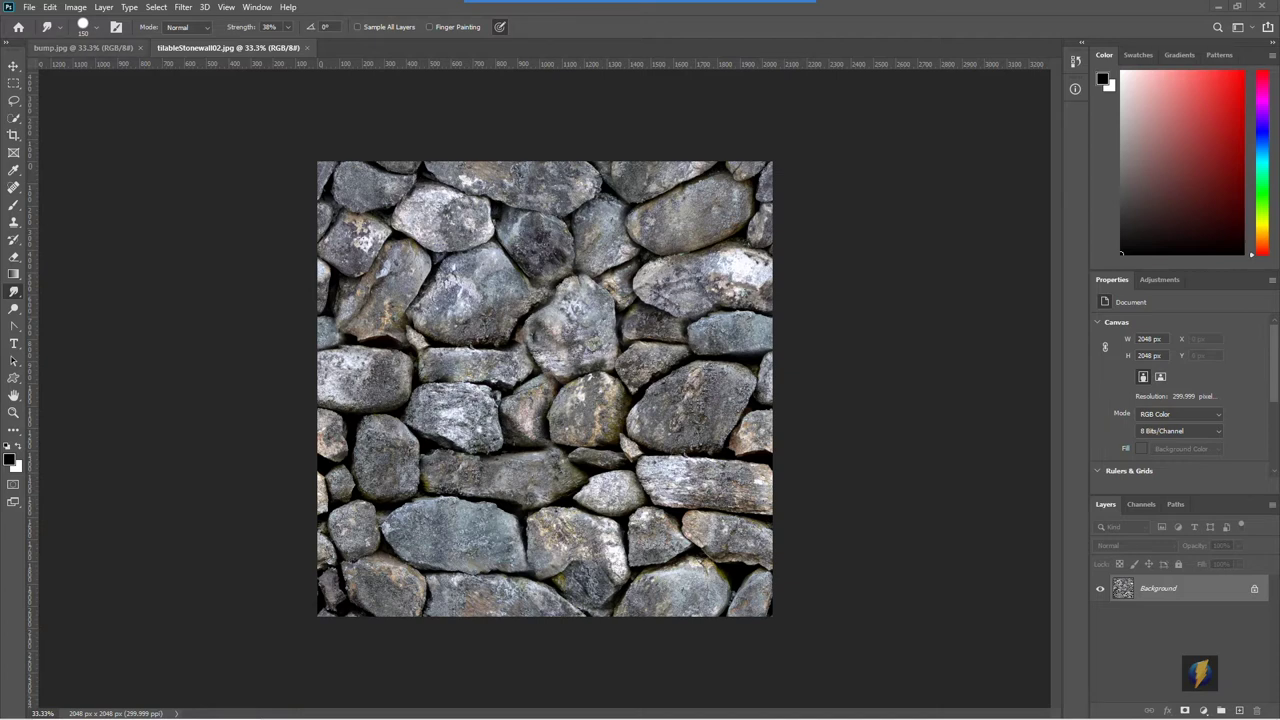
Switch to the bump.jpg document in Photoshop
left_click(85, 47)
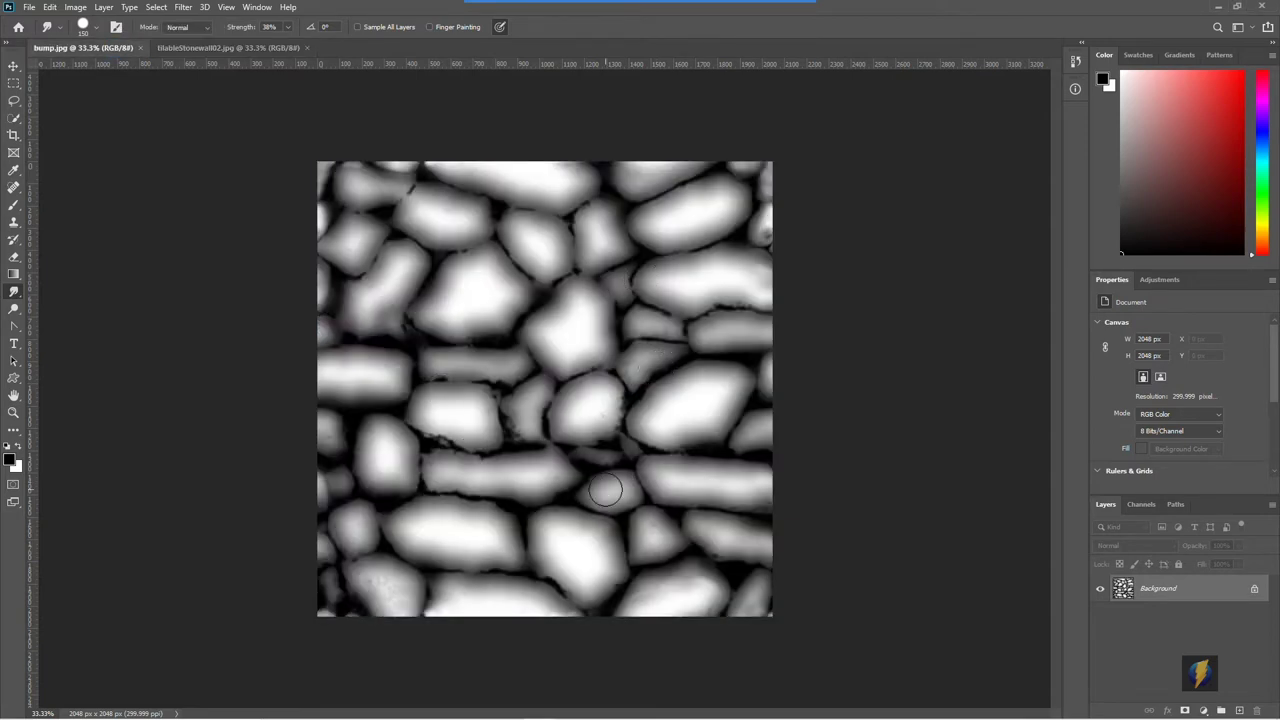
View the tilableStonewall02.jpg document, then return to bump.jpg
left_click(244, 47)
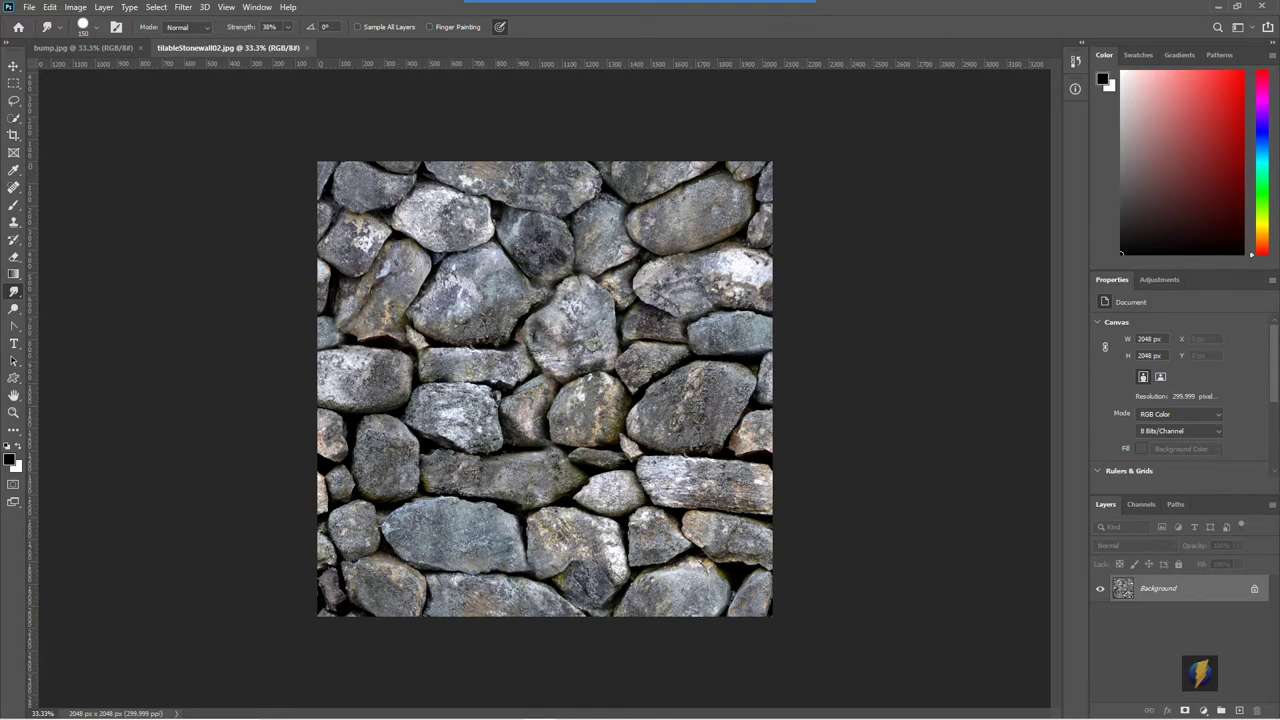
left_click(85, 47)
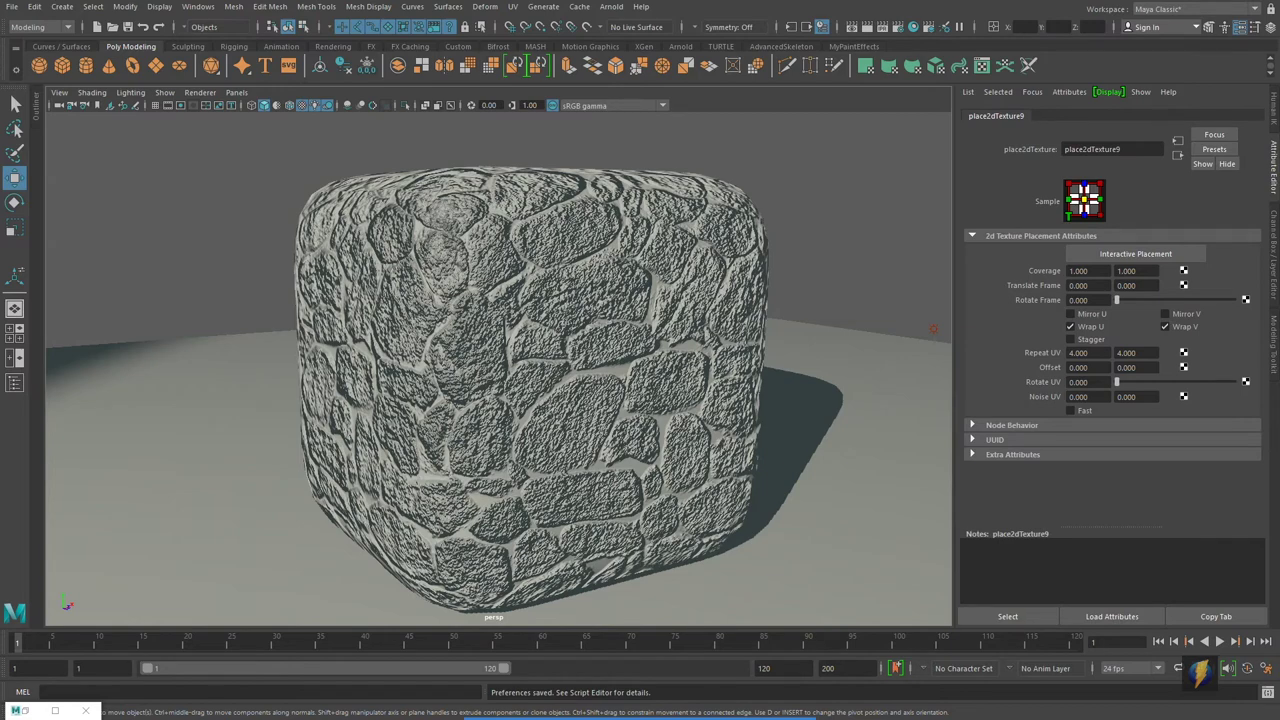
Nudge the viewport around the cube and open Hypershade to see lambert5's network
scroll(757, 357, "down", 2)
left_click_drag(757, 357, 746, 363, "alt")
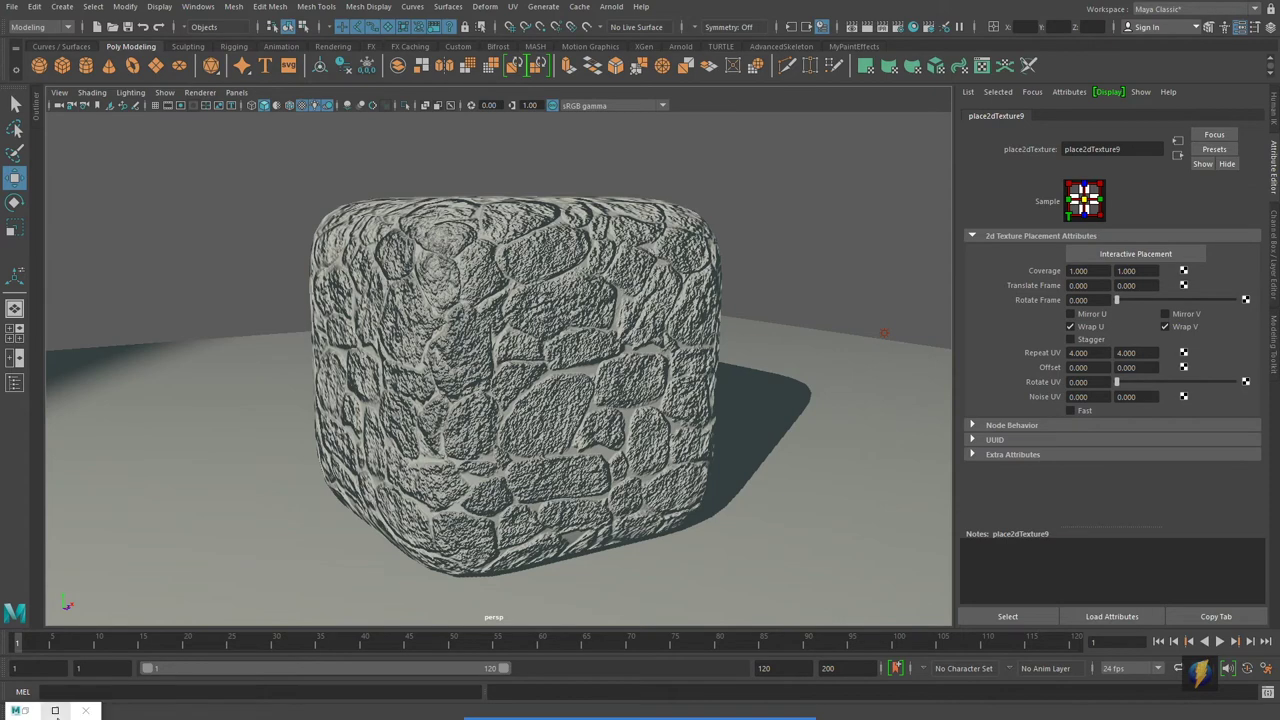
left_click(55, 711)
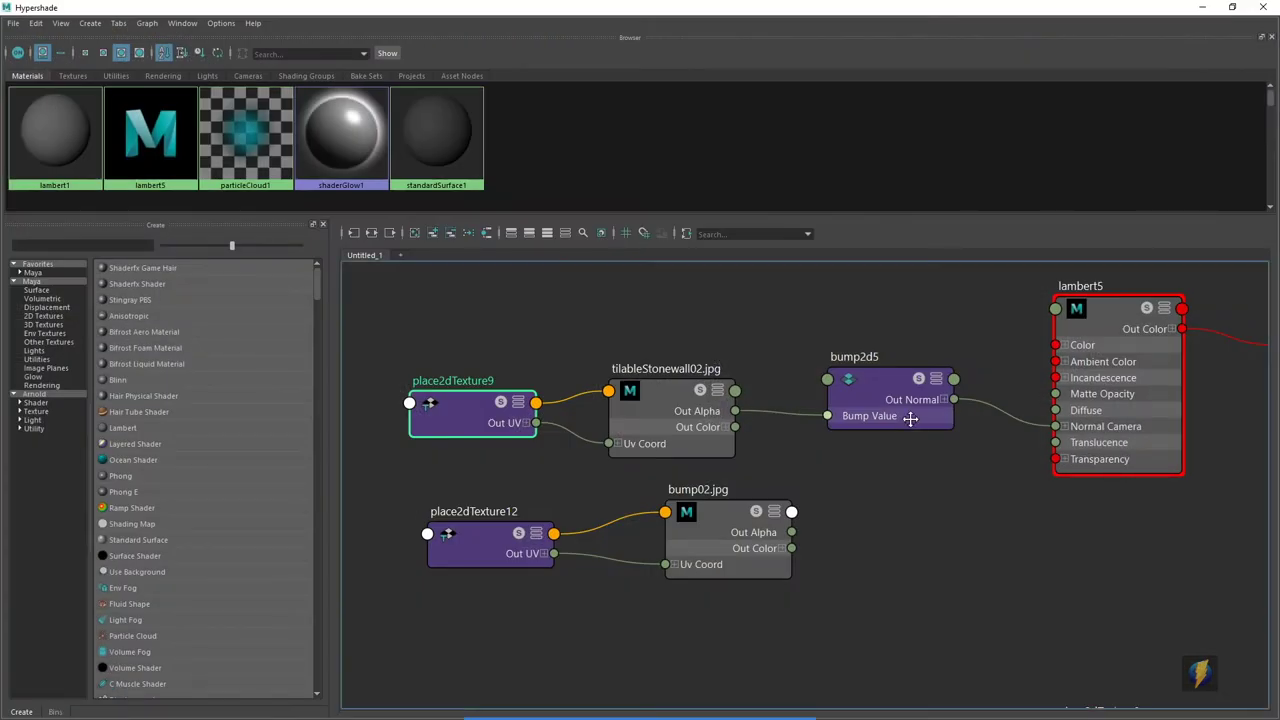
Float the Hypershade over the viewport and pan the node graph to the bump network
middle_click_drag(796, 396, 774, 412)
left_click_drag(1045, 9, 968, 369)
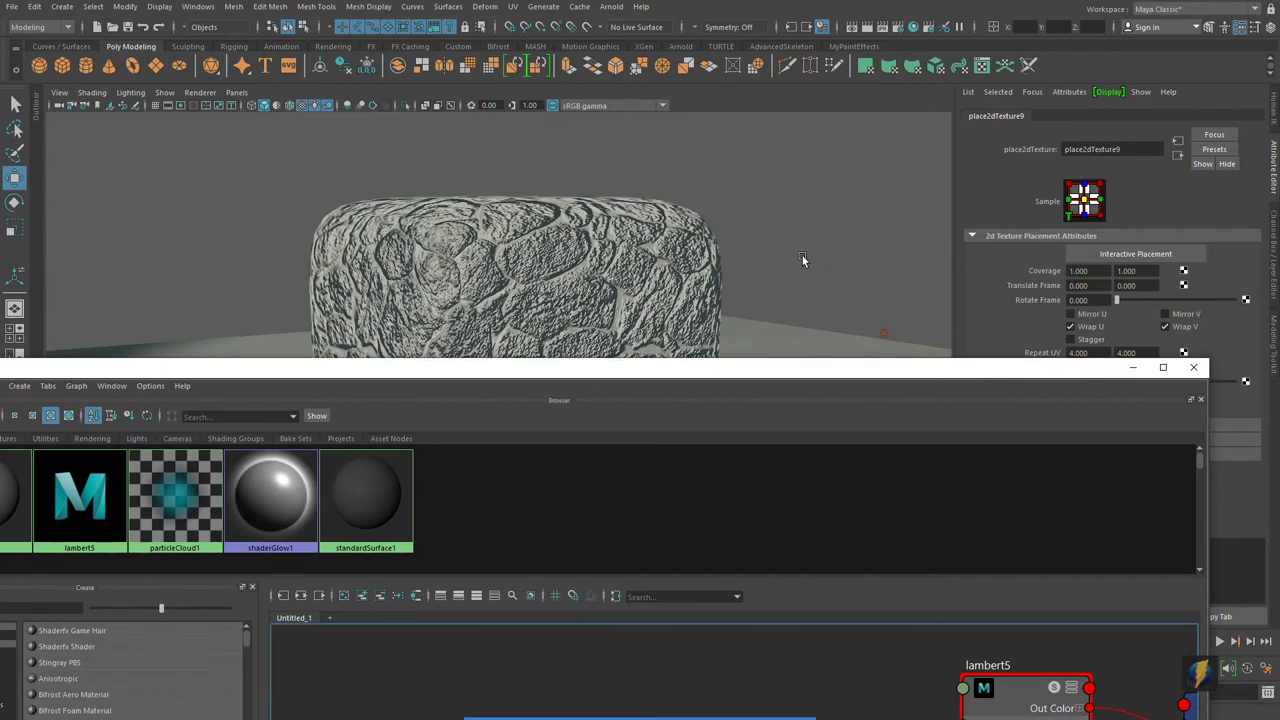
right_click_drag(802, 255, 629, 246, "alt")
left_click_drag(673, 276, 682, 139, "alt")
left_click_drag(738, 380, 772, 313)
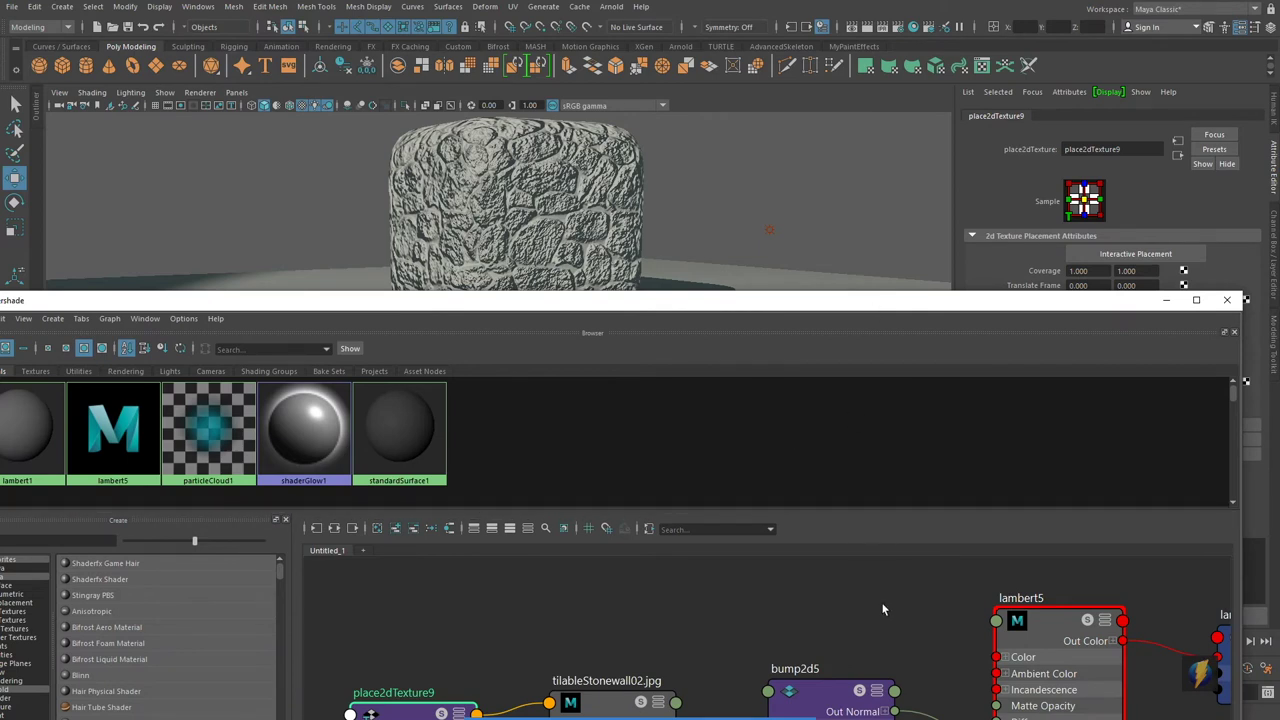
middle_click_drag(883, 606, 706, 571, "alt")
scroll(749, 566, "down", 5)
middle_click_drag(740, 611, 722, 612, "alt")
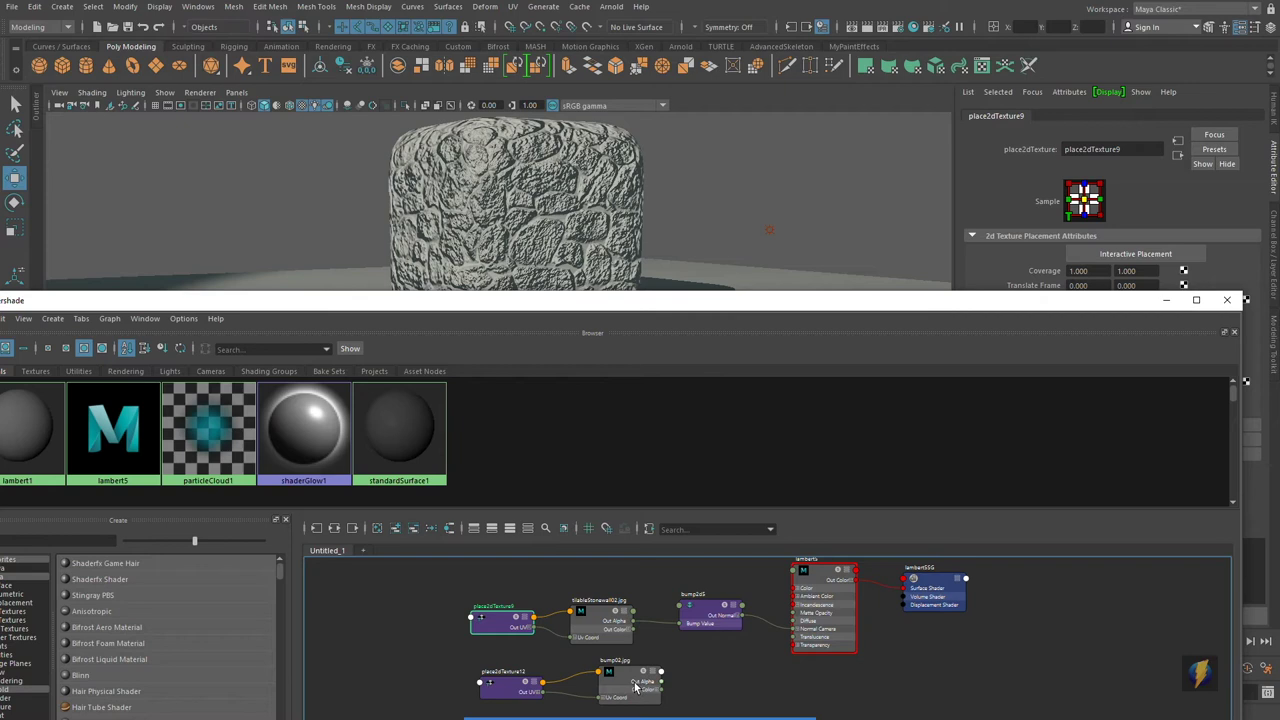
Connect bump02.jpg's Out Alpha to bump2d5's Bump Value and select place2dTexture12
mouse_move(669, 697)
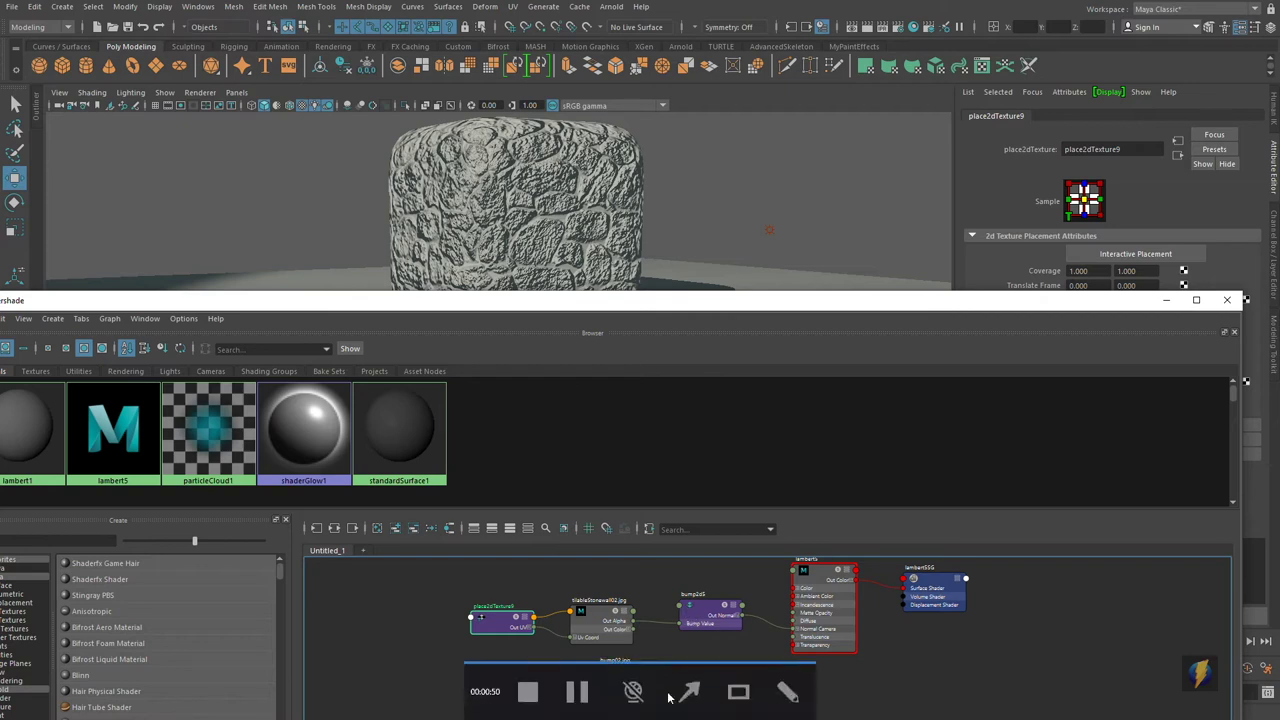
left_click_drag(661, 683, 680, 624)
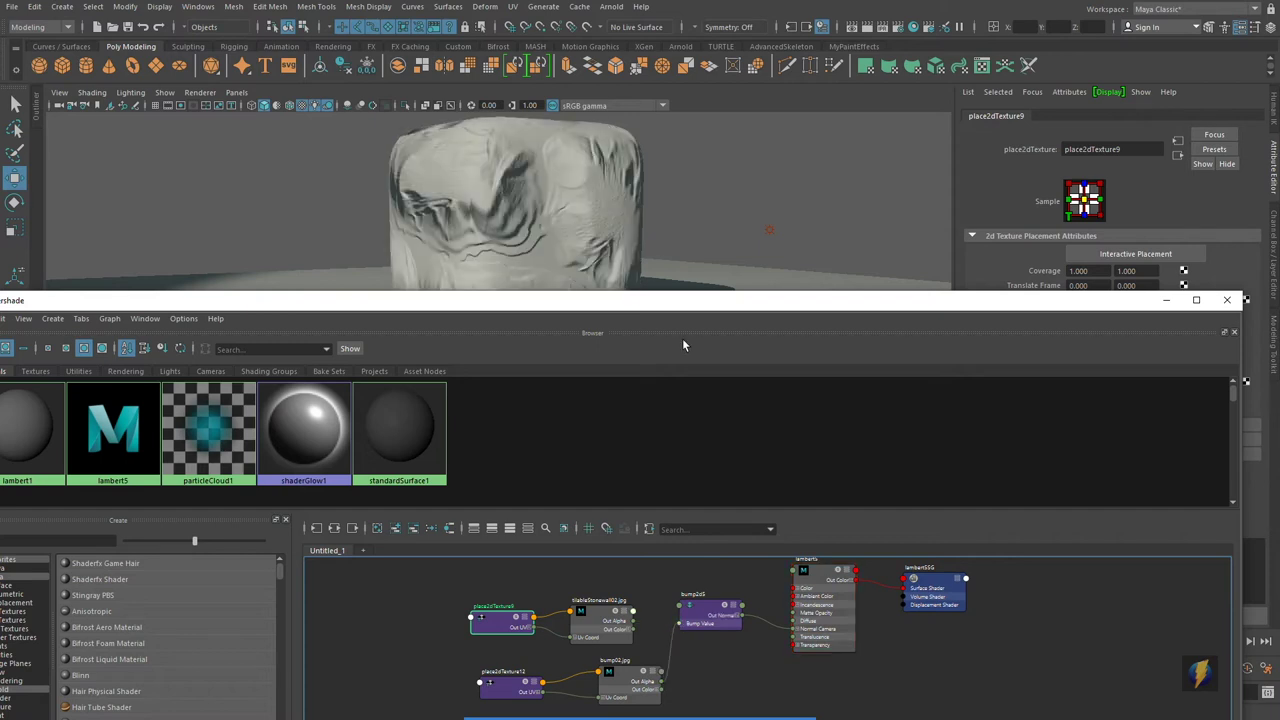
left_click_drag(673, 310, 685, 400)
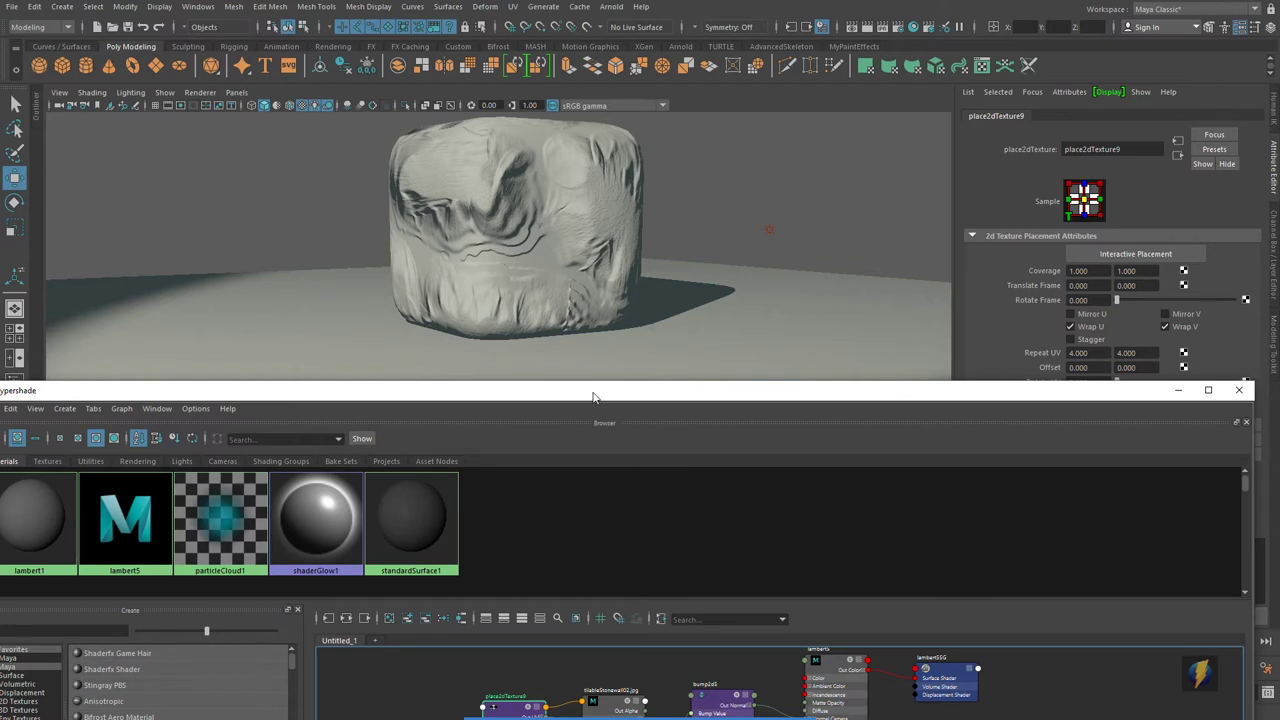
left_click_drag(596, 396, 596, 278)
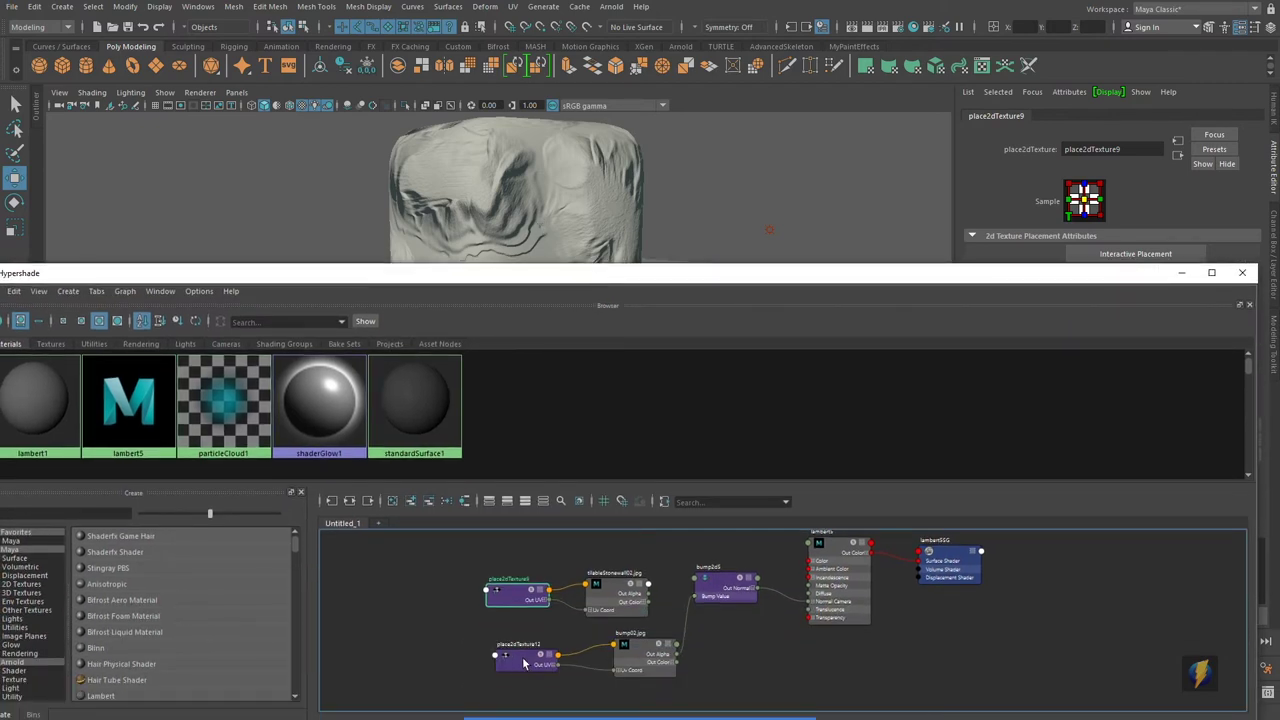
left_click(524, 662)
Set place2dTexture12's Repeat U and Repeat V to 4 for the bump02.jpg texture
left_click_drag(688, 278, 616, 438)
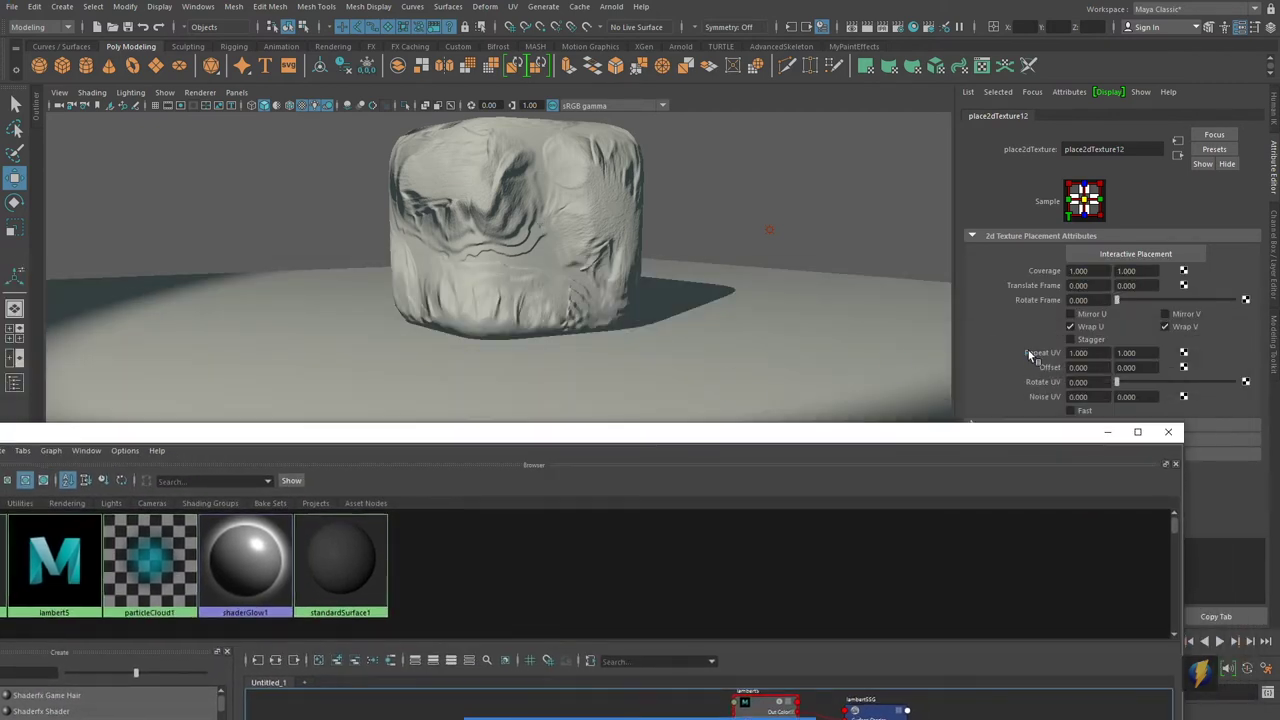
double_click(1078, 352)
type("4")
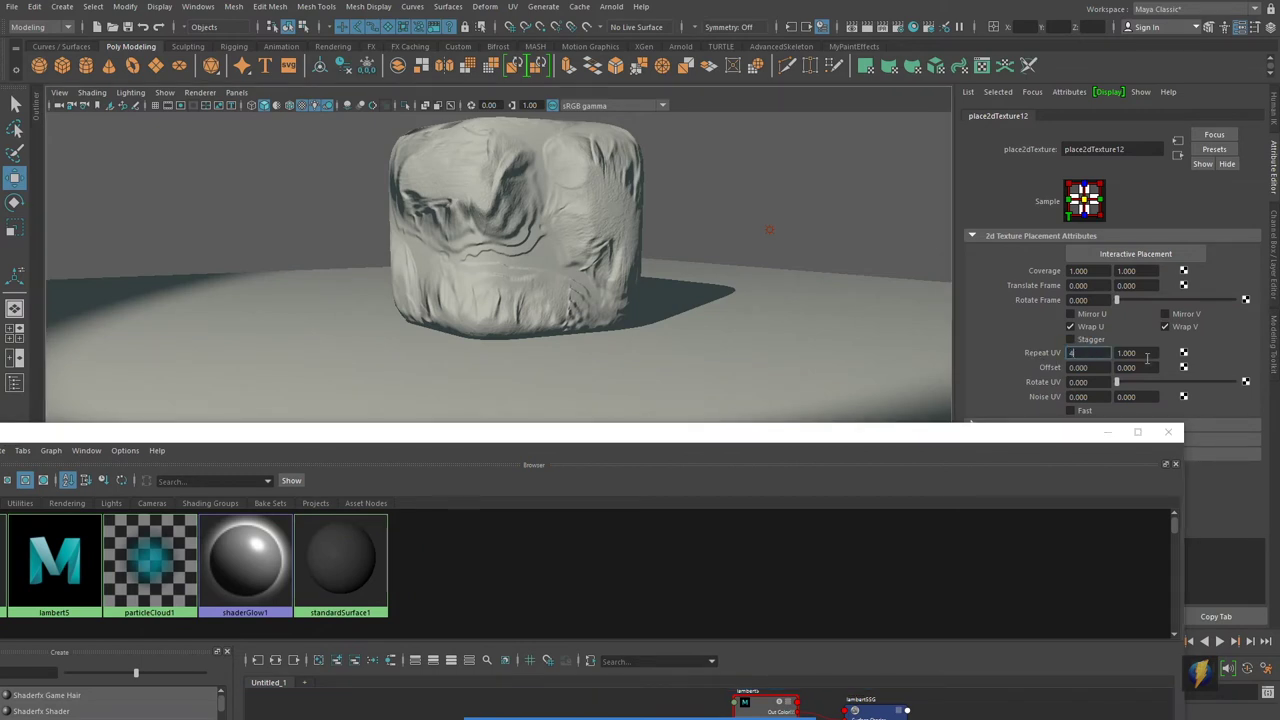
key("Tab")
type("4")
key("Tab")
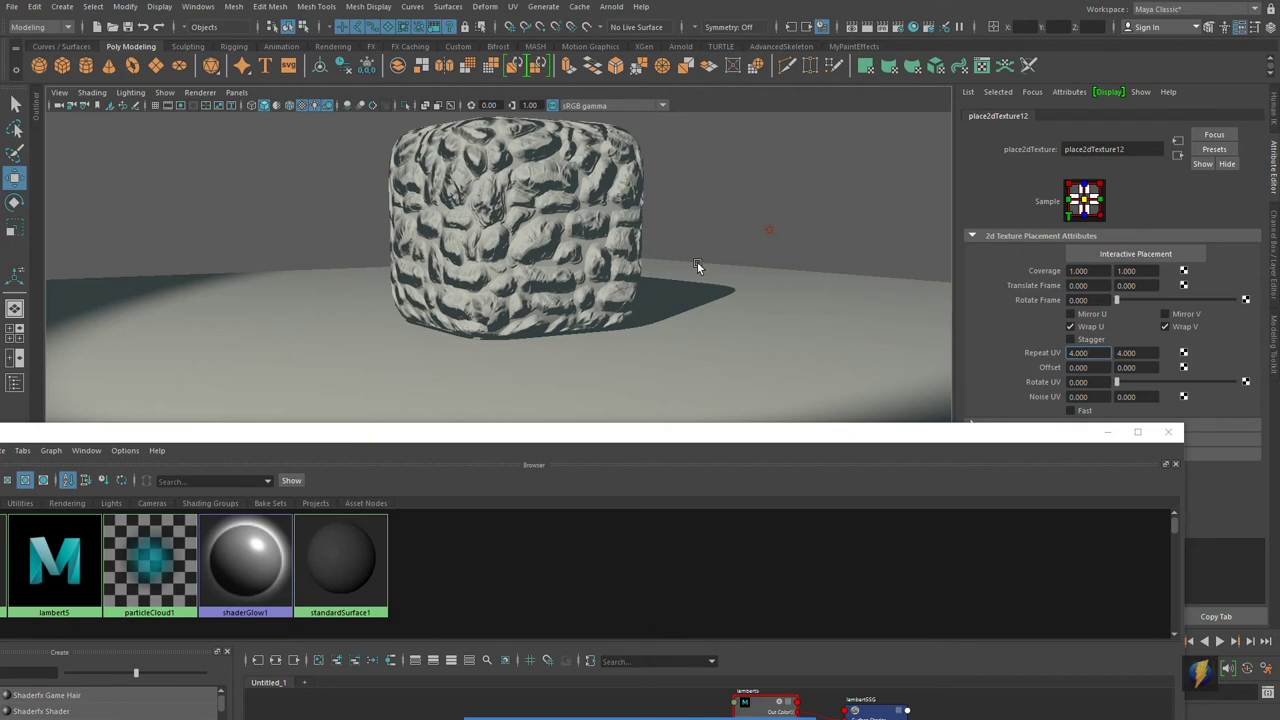
Orbit and zoom around the cube to inspect the denser bump relief, then reveal the node graph
left_click_drag(802, 436, 820, 534)
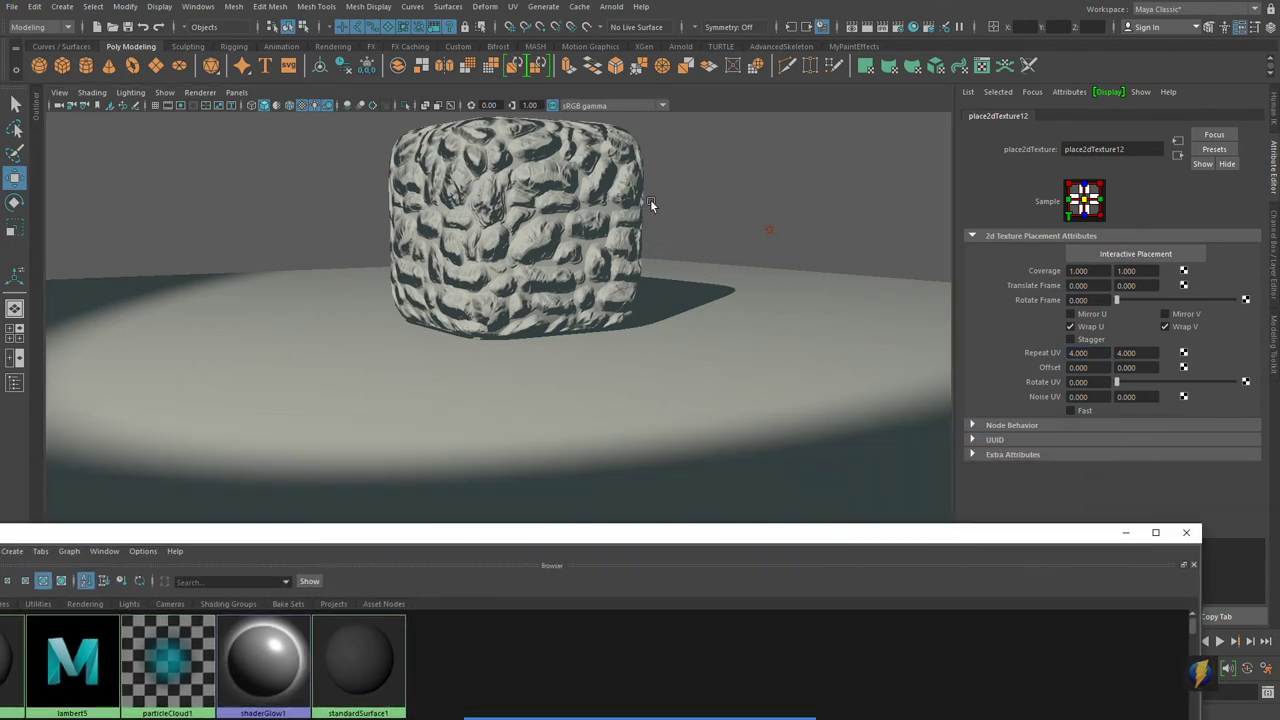
middle_click_drag(650, 199, 677, 276, "alt")
left_click_drag(677, 276, 478, 290, "alt")
right_click_drag(478, 290, 657, 291, "alt")
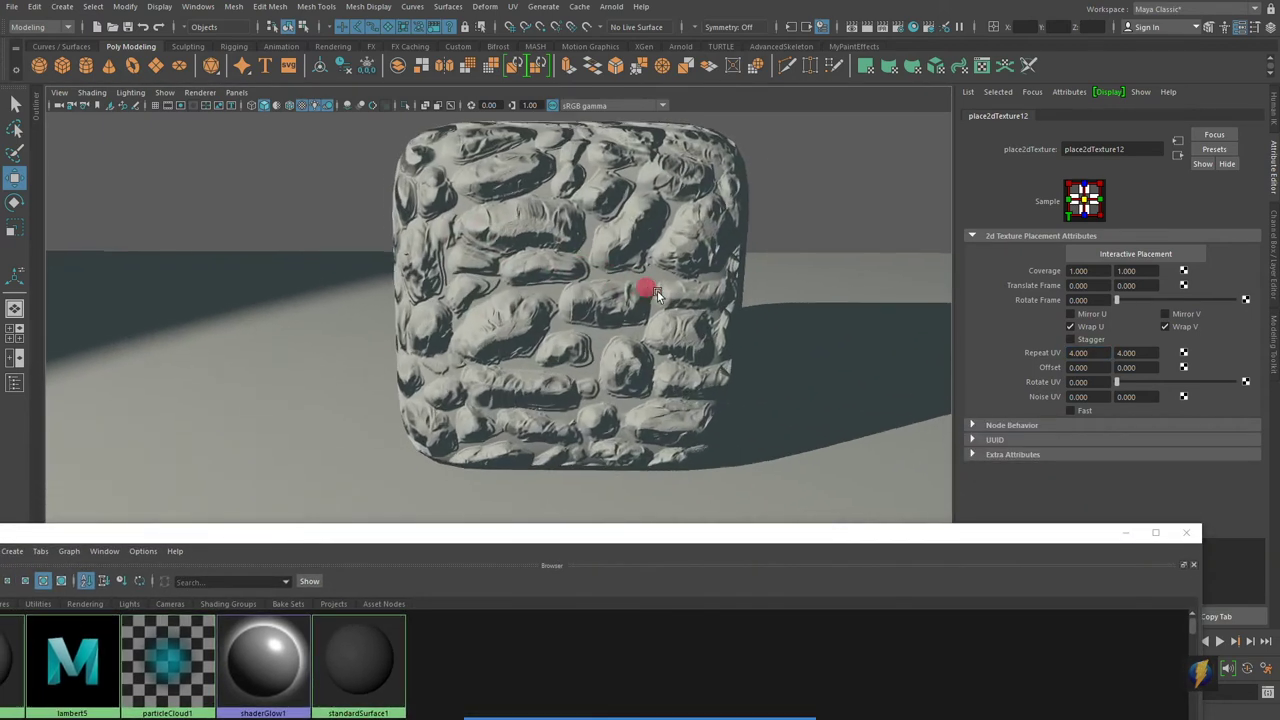
left_click_drag(657, 291, 582, 291, "alt")
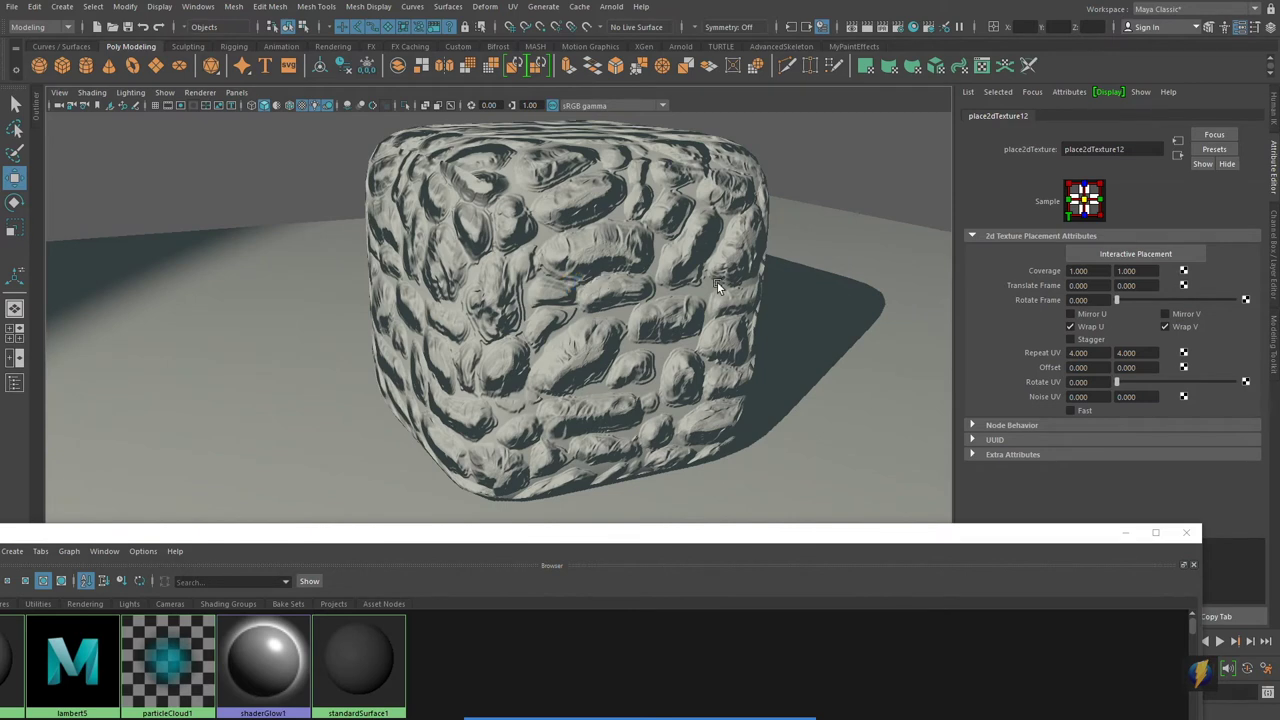
left_click_drag(717, 284, 651, 277, "alt")
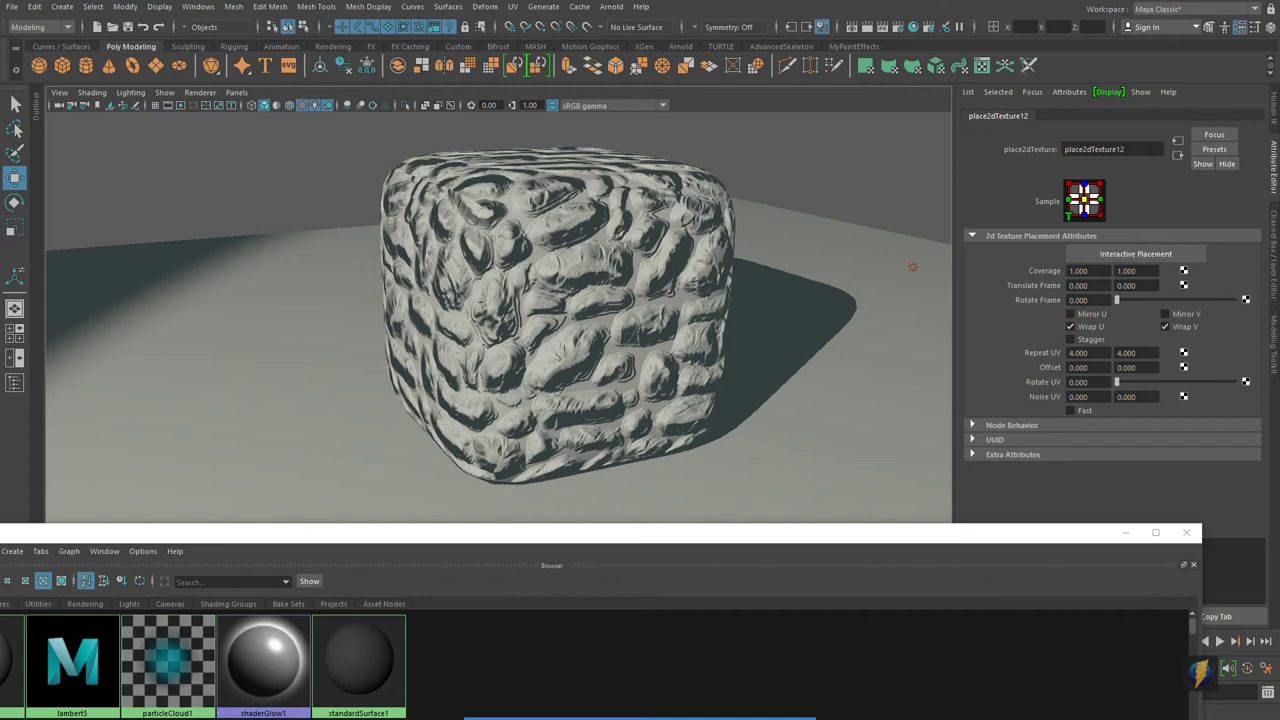
left_click_drag(755, 533, 737, 317)
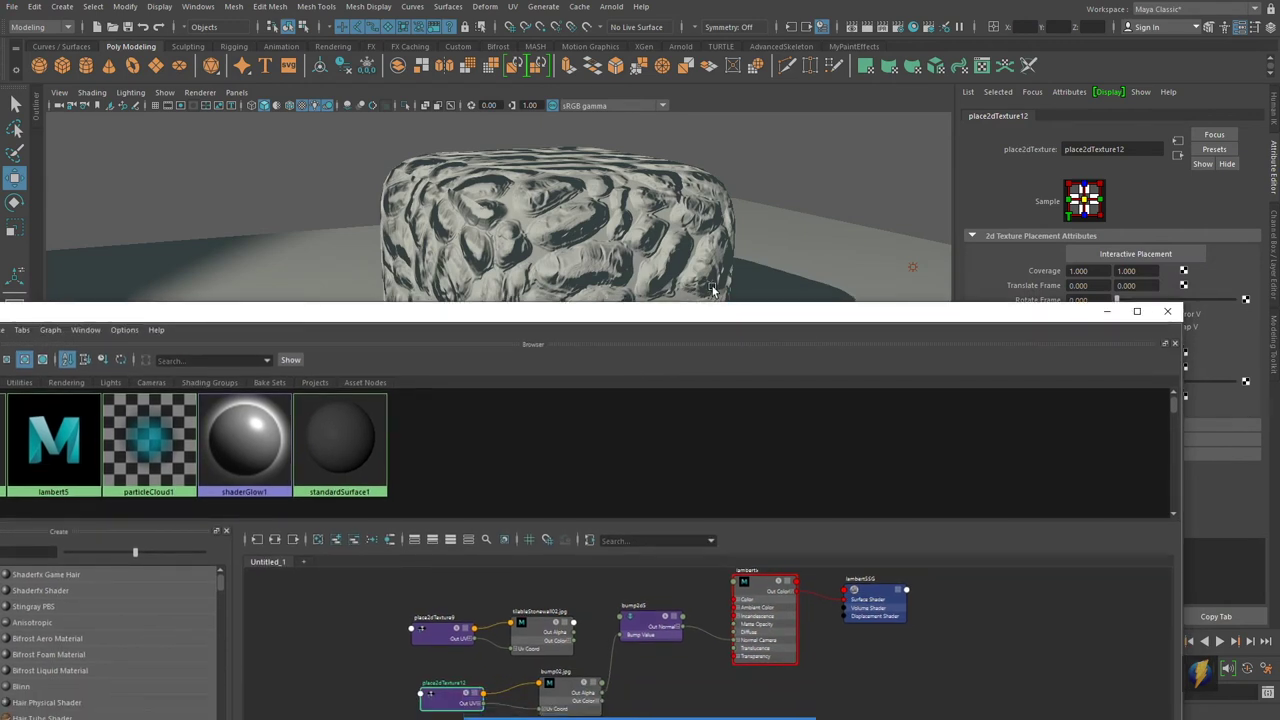
Connect file2 (tilableStonewall02.jpg) Out Color to lambert5's Color, then close Hypershade
left_click_drag(550, 630, 735, 598)
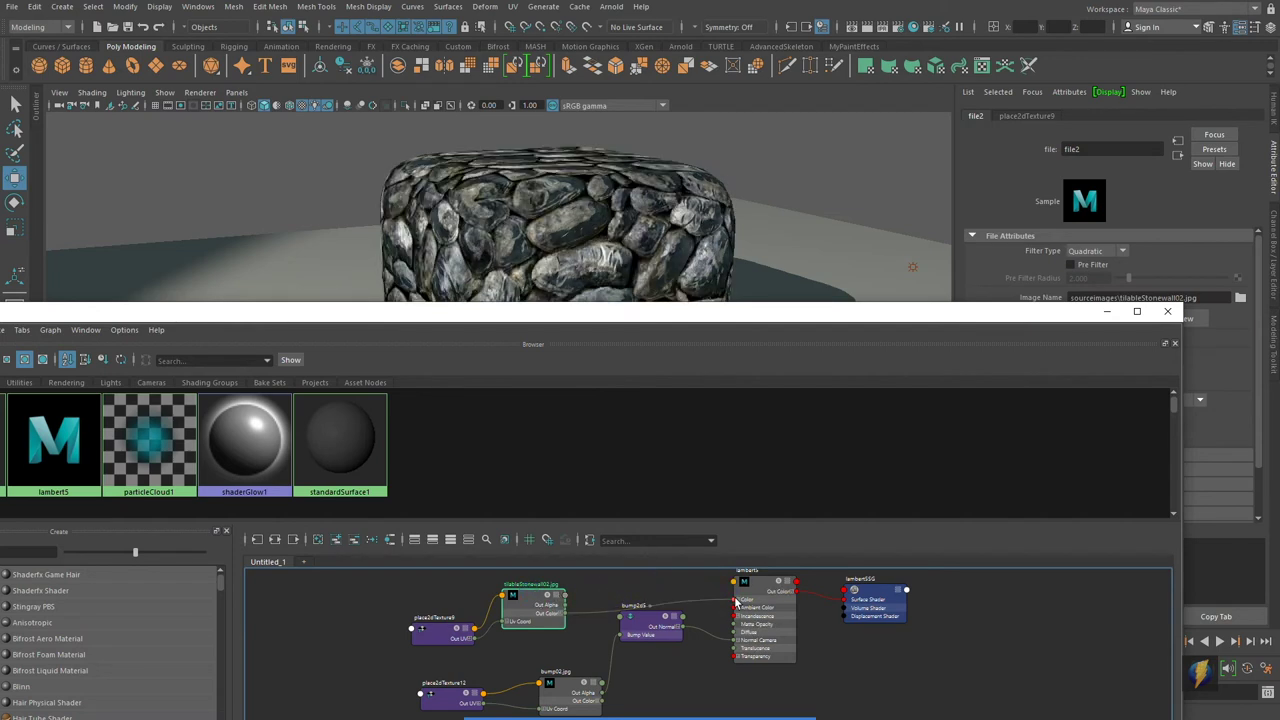
left_click(1167, 311)
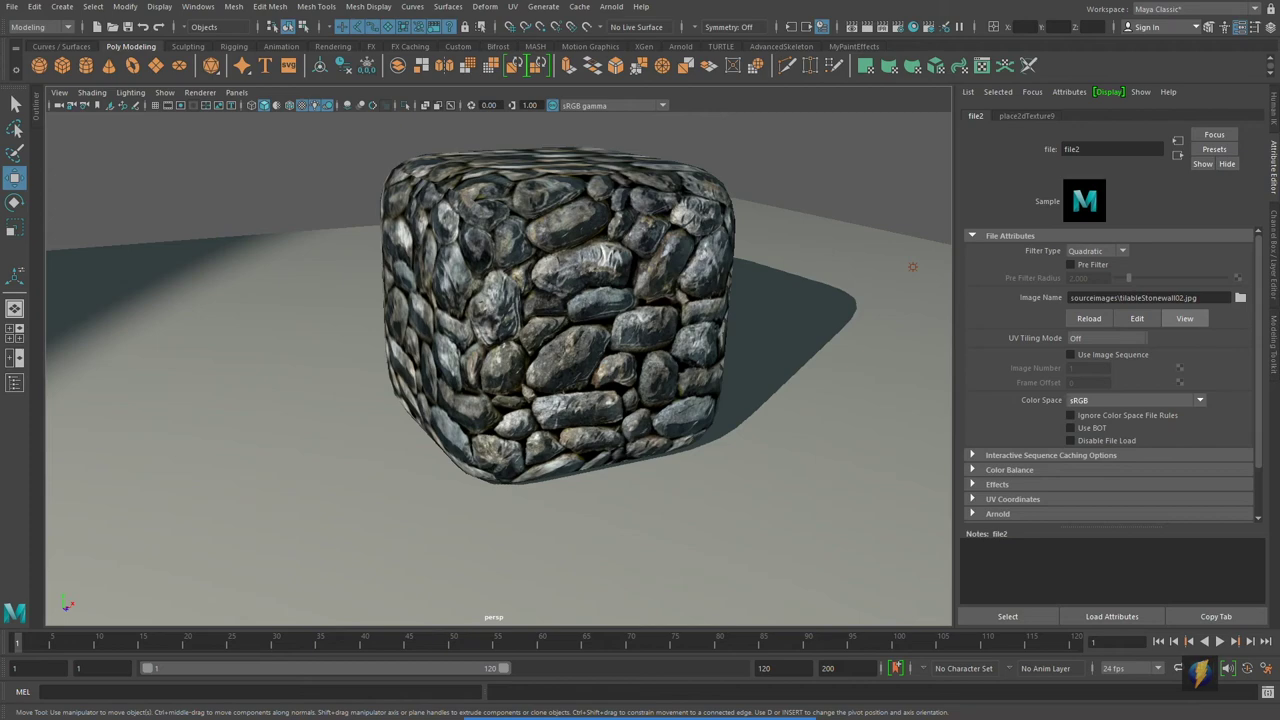
Switch to the four-pane layout and set the top-left view to look through spotLight1
left_click_drag(733, 370, 765, 429, "alt")
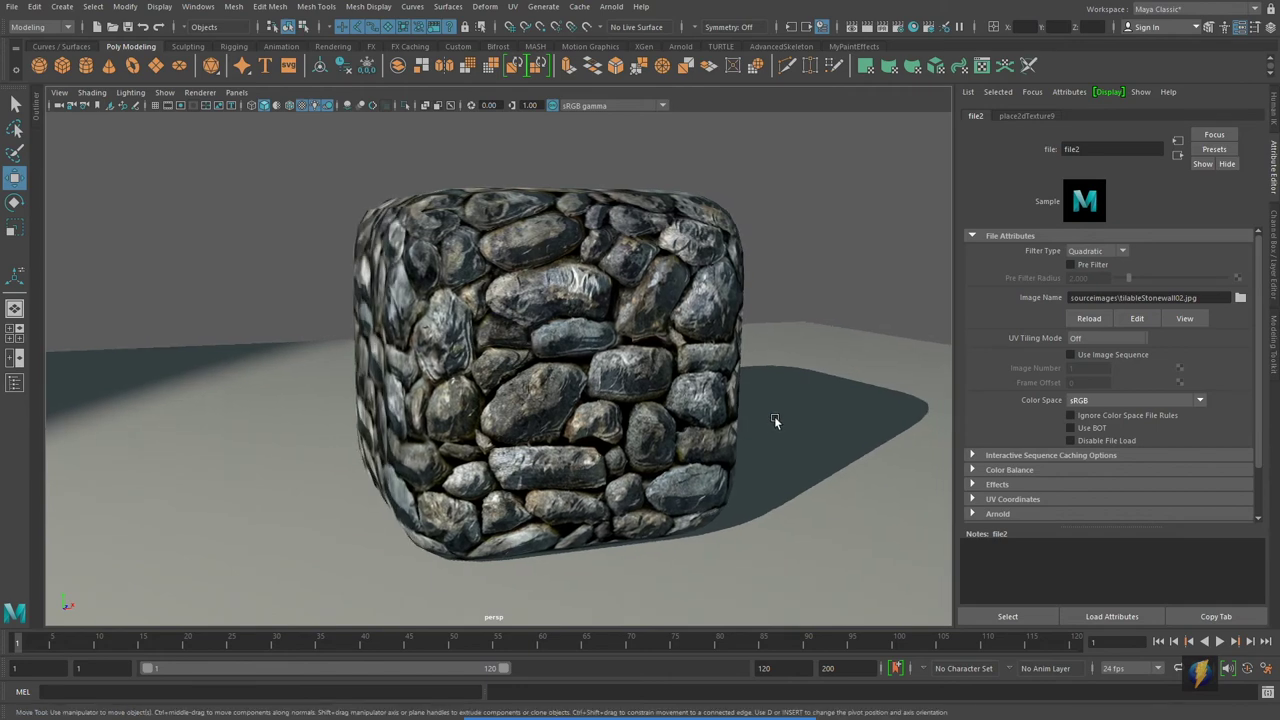
key("space")
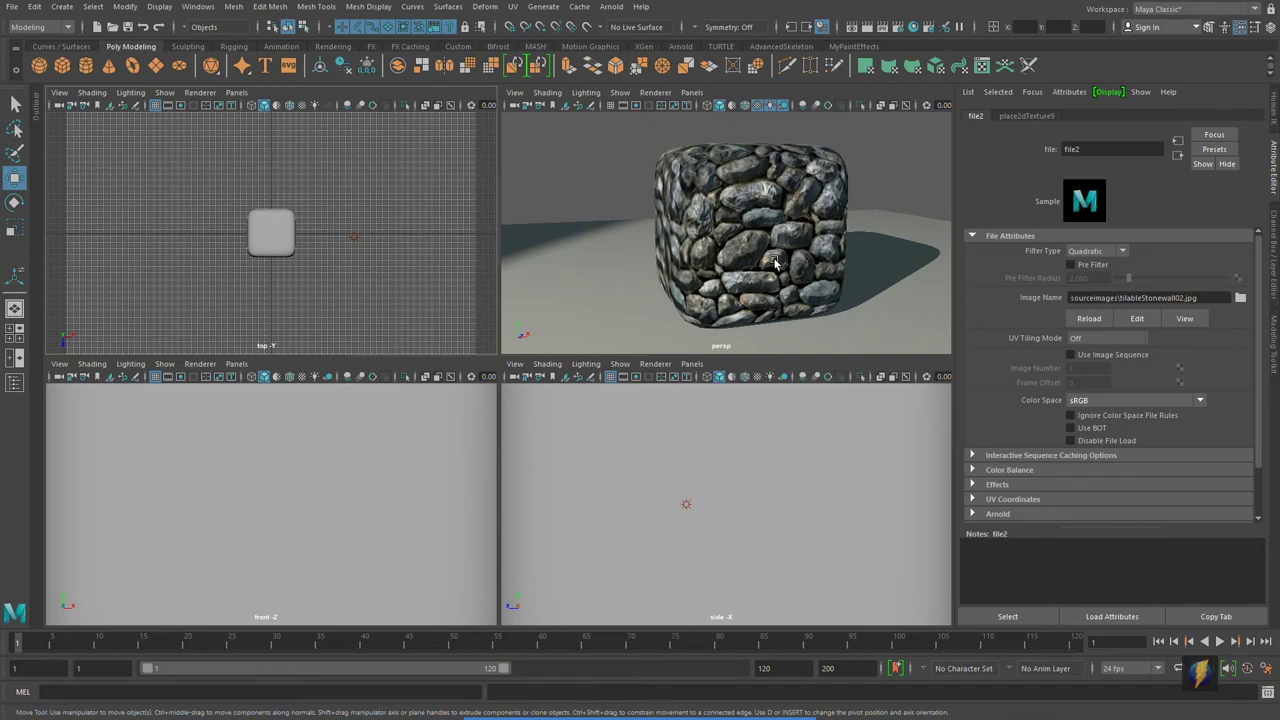
left_click(14, 383)
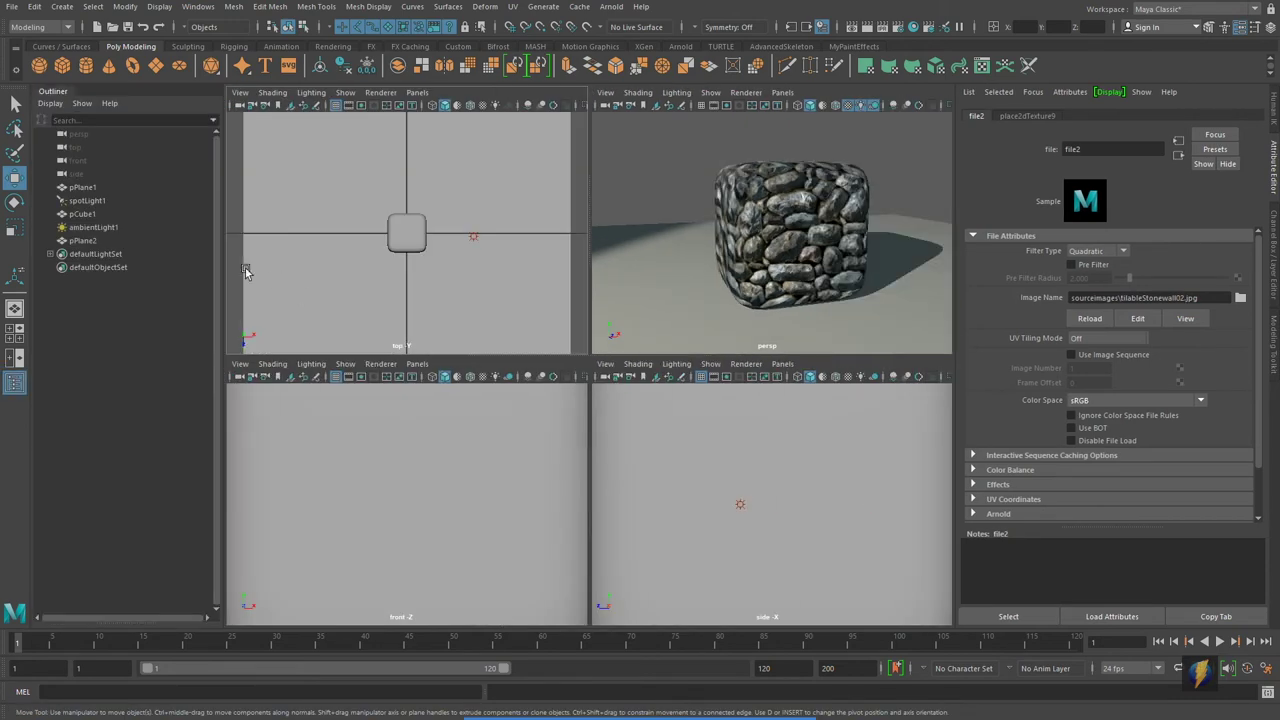
left_click(87, 201)
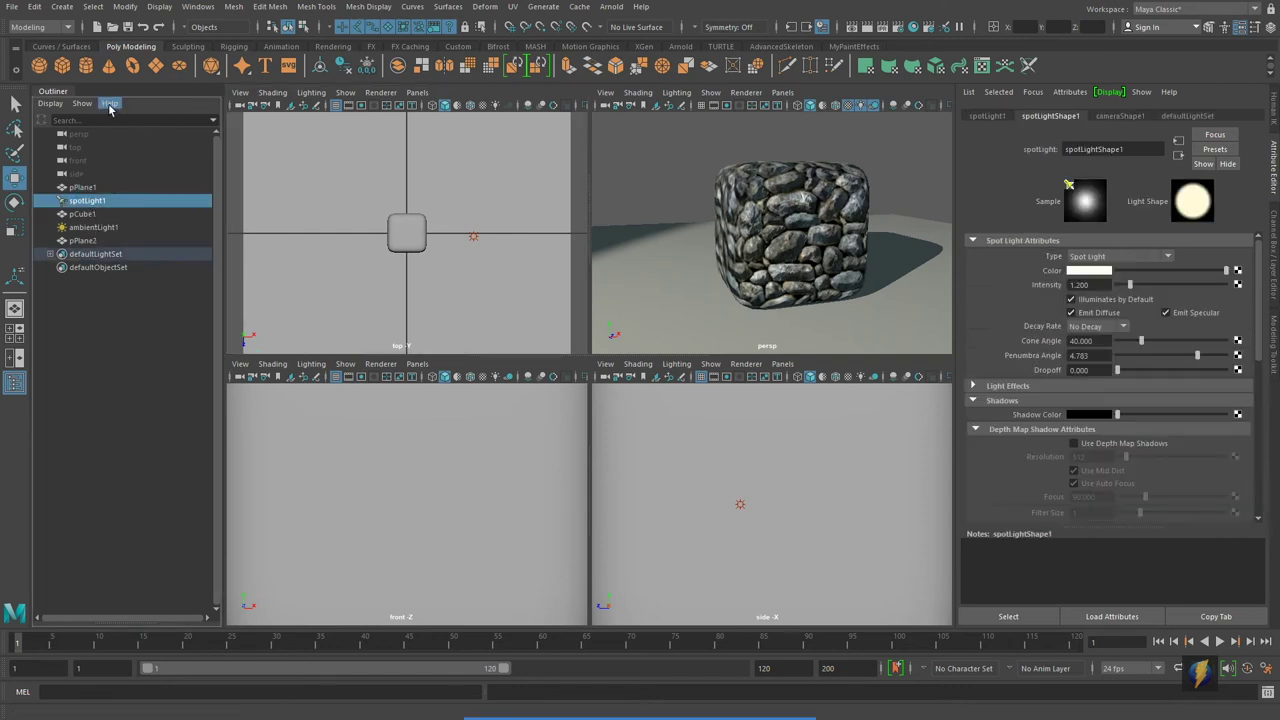
left_click(57, 92)
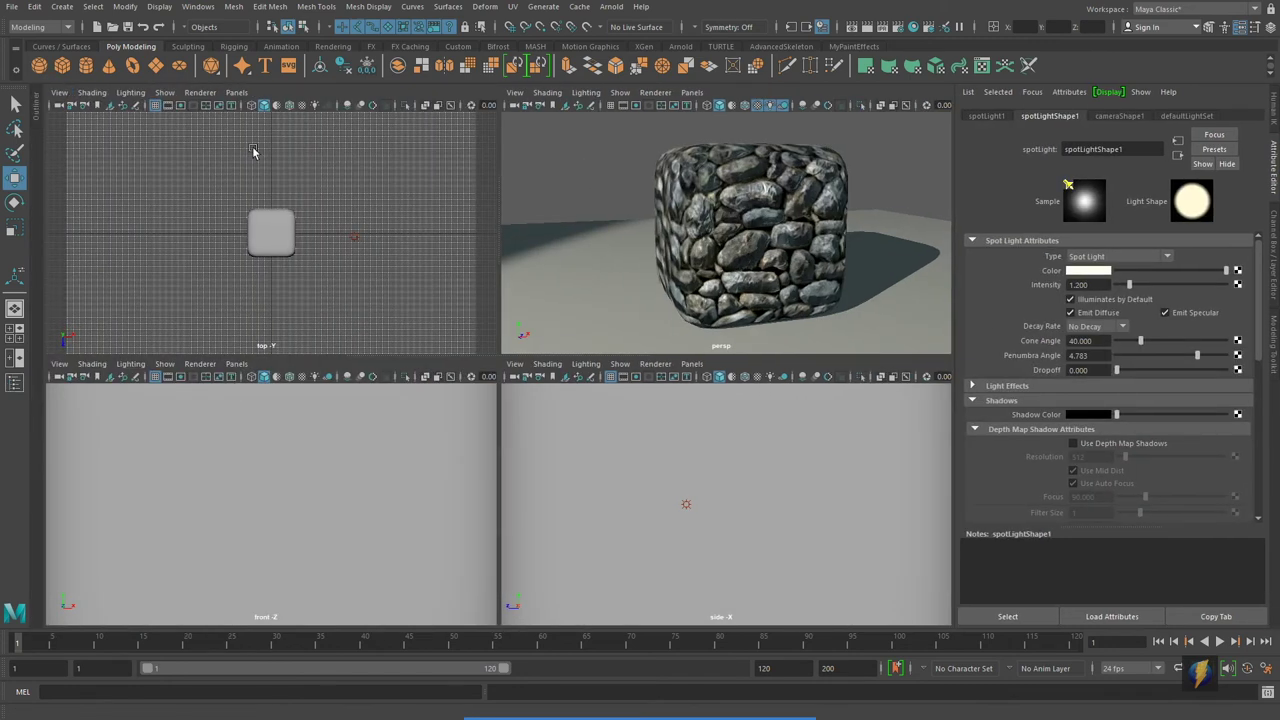
left_click(236, 92)
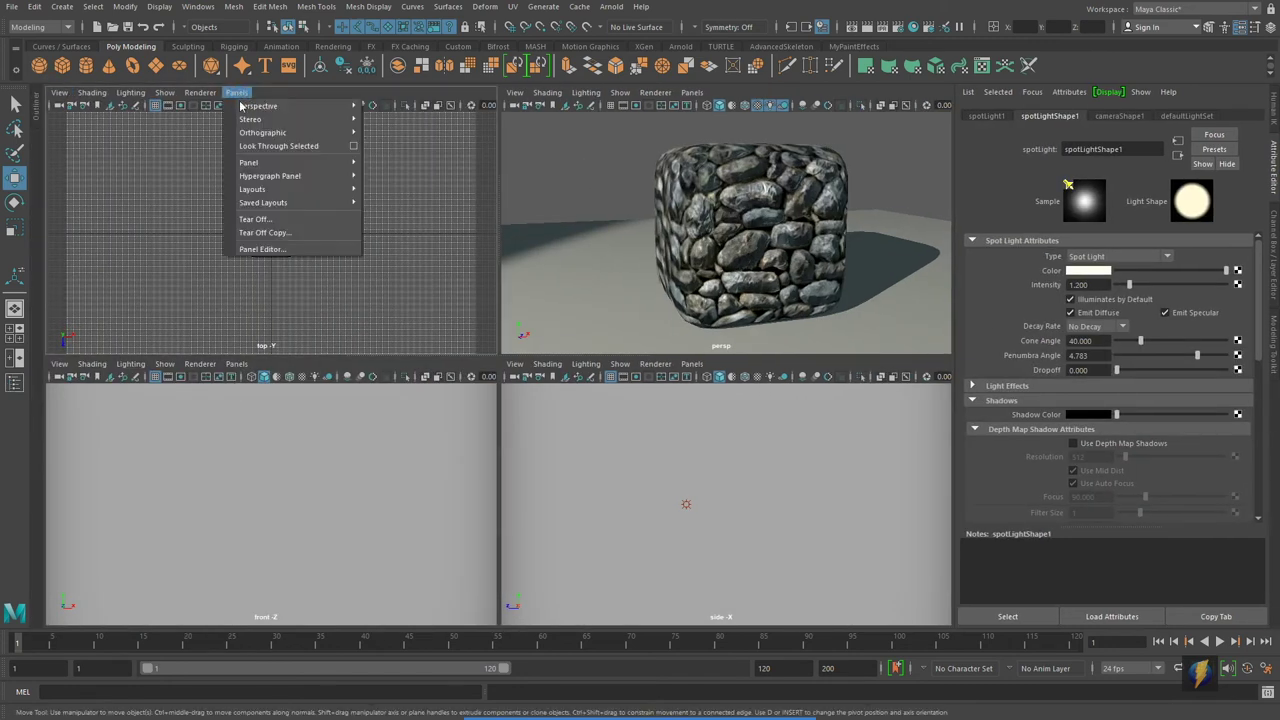
left_click(272, 147)
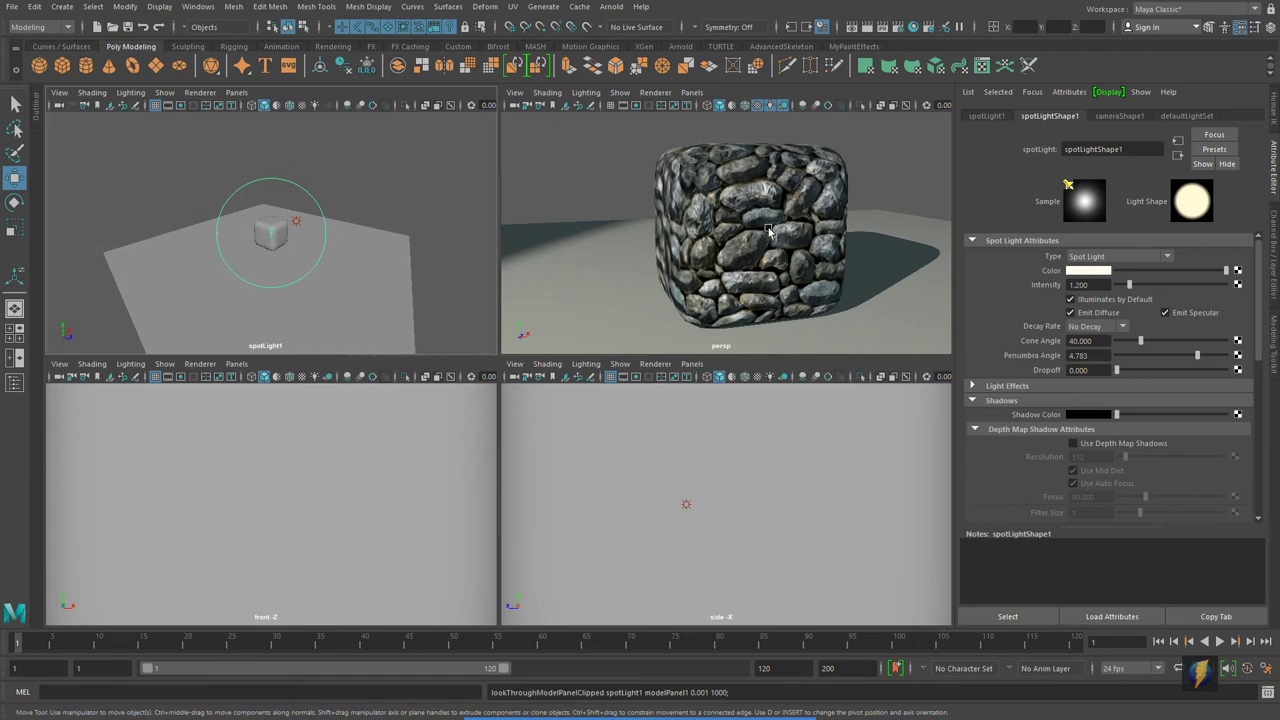
Enlarge the upper panes and frame the stone cube in the perspective view
right_click(680, 250, "alt")
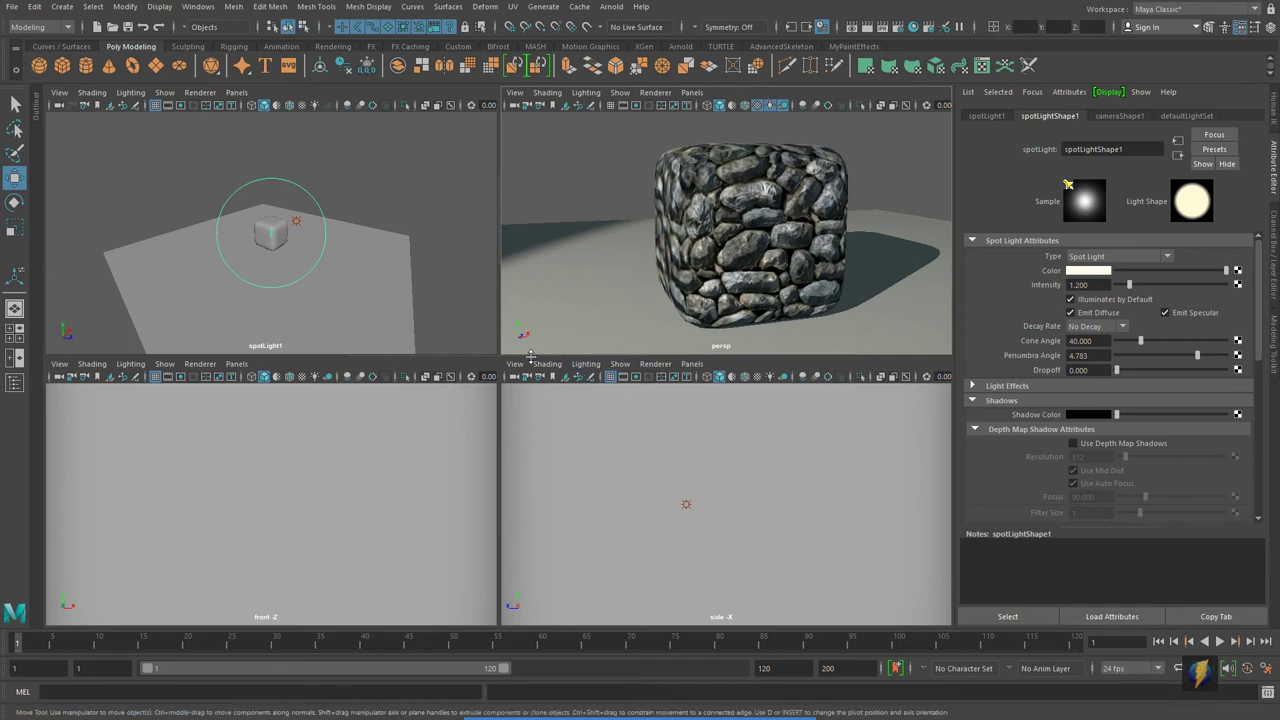
left_click_drag(530, 357, 530, 500)
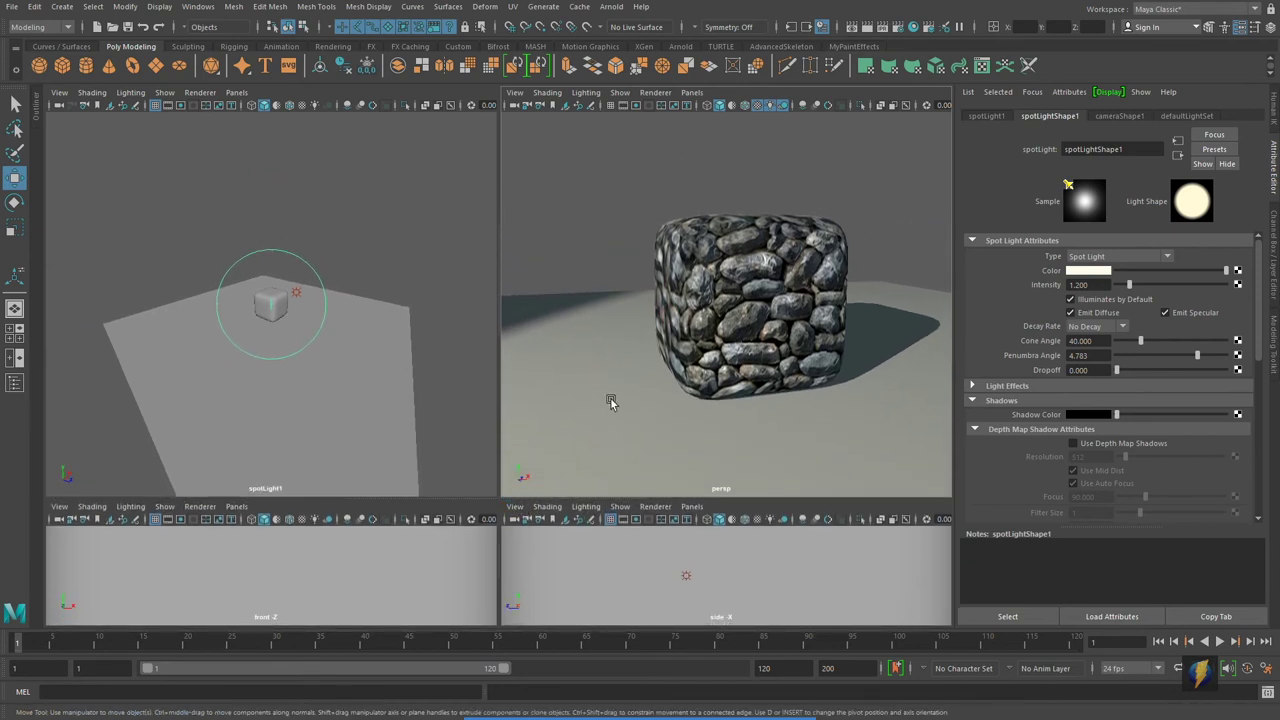
right_click_drag(611, 401, 729, 371, "alt")
left_click_drag(729, 371, 694, 371, "alt")
right_click_drag(694, 371, 680, 372, "alt")
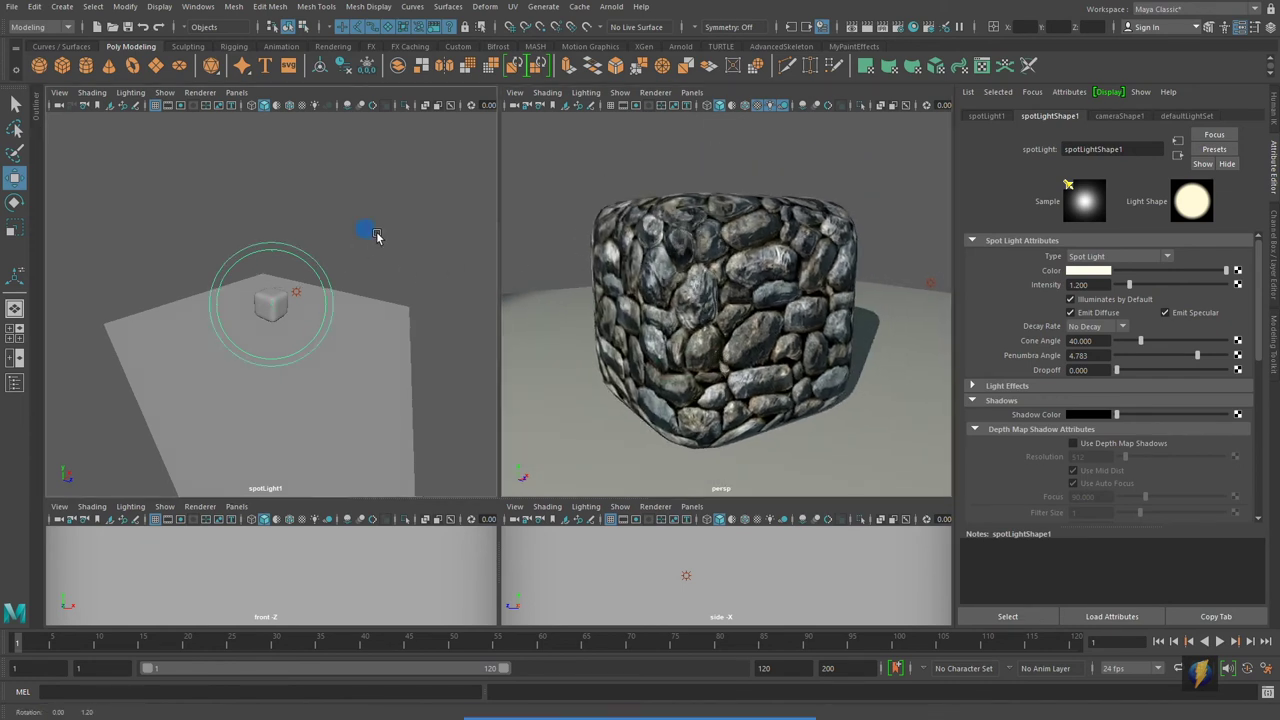
Re-aim spotLight1 from its own view so the cube's shadow falls back-right, then maximize persp
left_click_drag(366, 234, 305, 264, "alt")
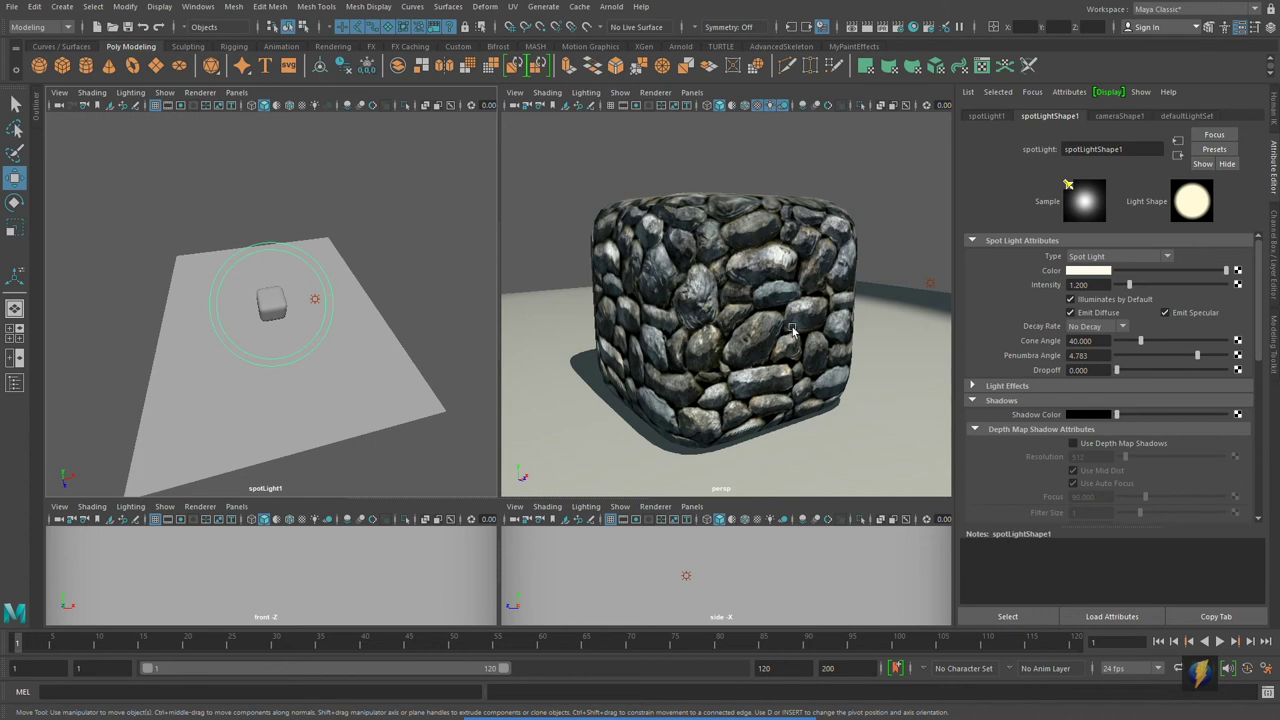
left_click_drag(202, 356, 287, 309, "alt")
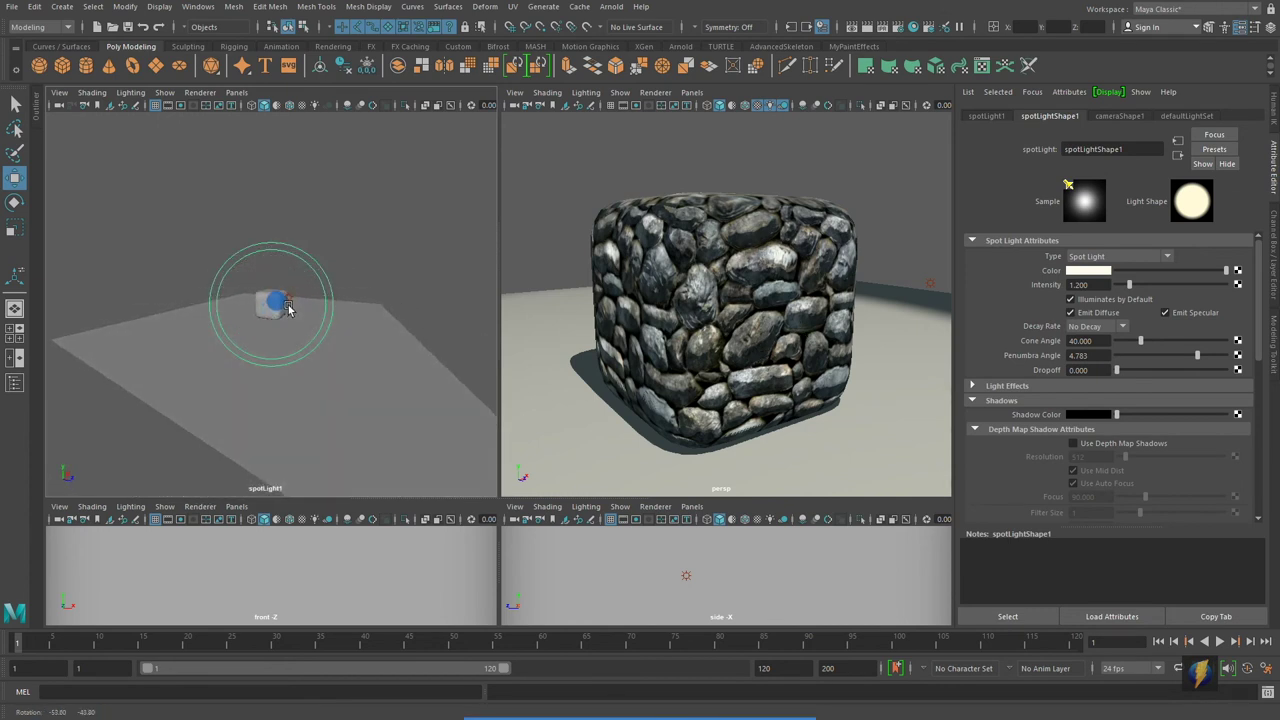
left_click_drag(339, 344, 343, 332, "alt")
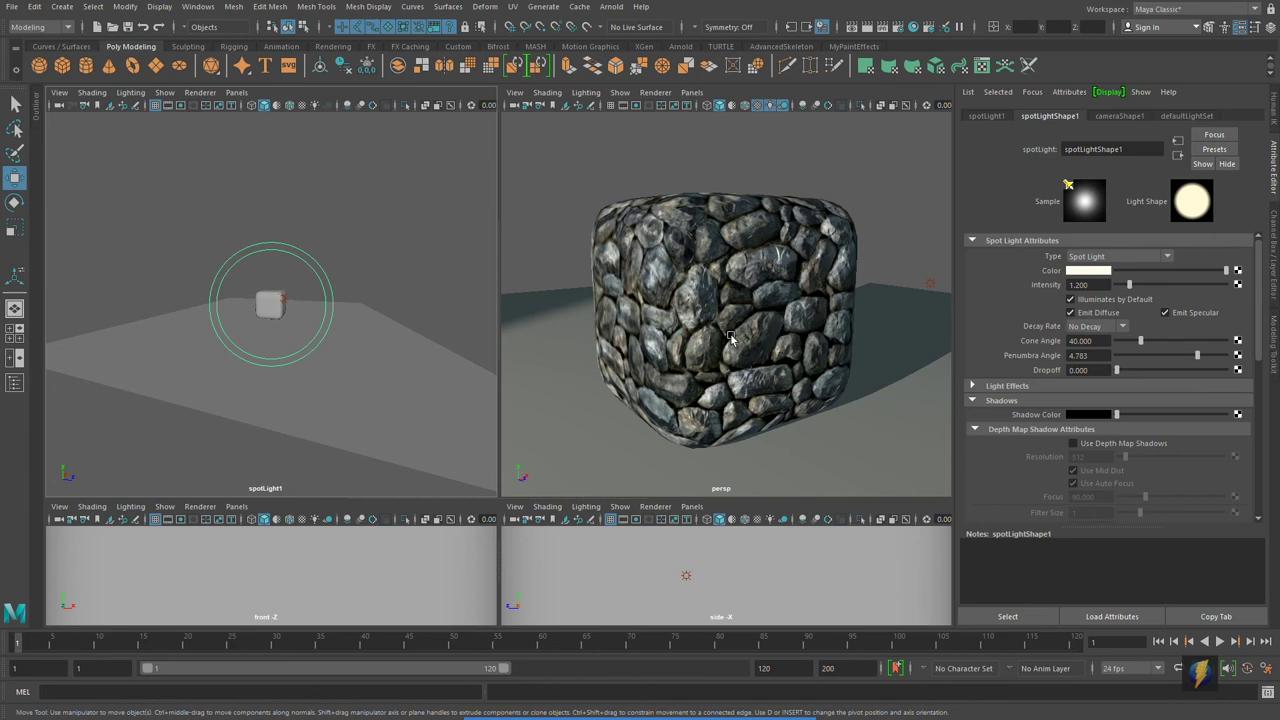
left_click_drag(425, 266, 200, 263, "alt")
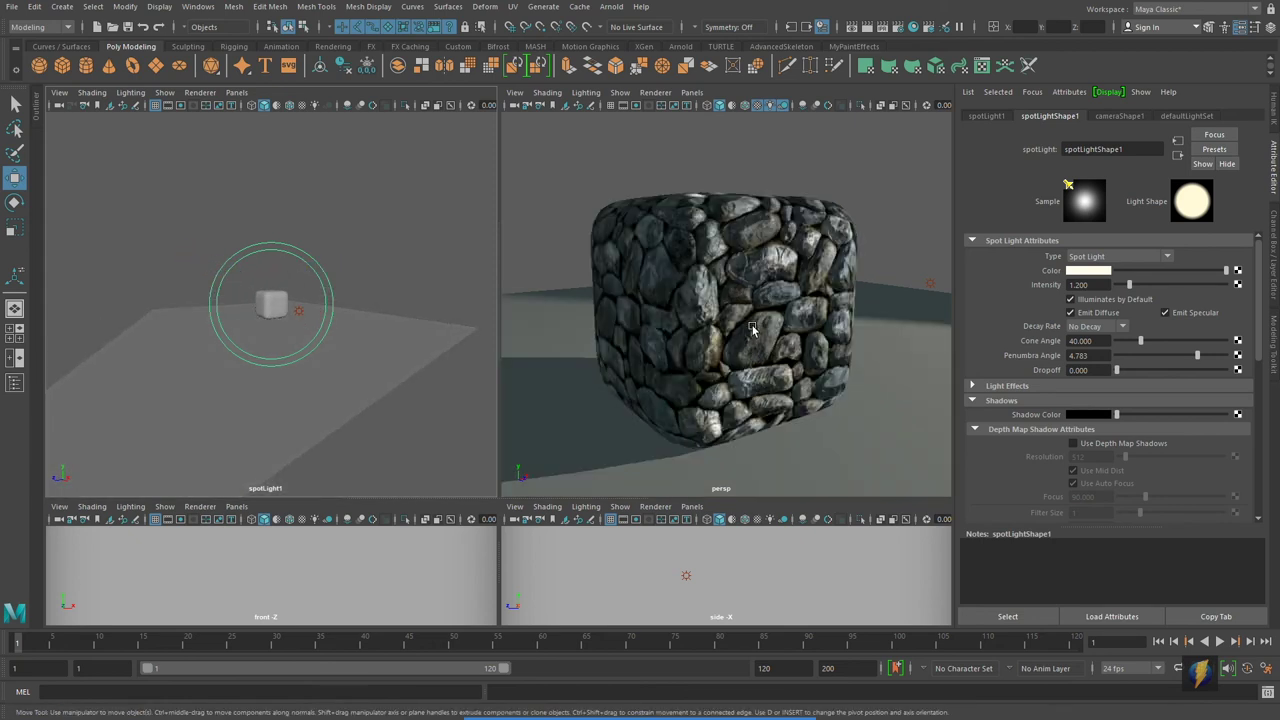
mouse_move(287, 343)
left_mouse_down("alt")
mouse_move(171, 334)
mouse_move(346, 357)
mouse_move(296, 370)
mouse_move(271, 357)
left_mouse_up("alt")
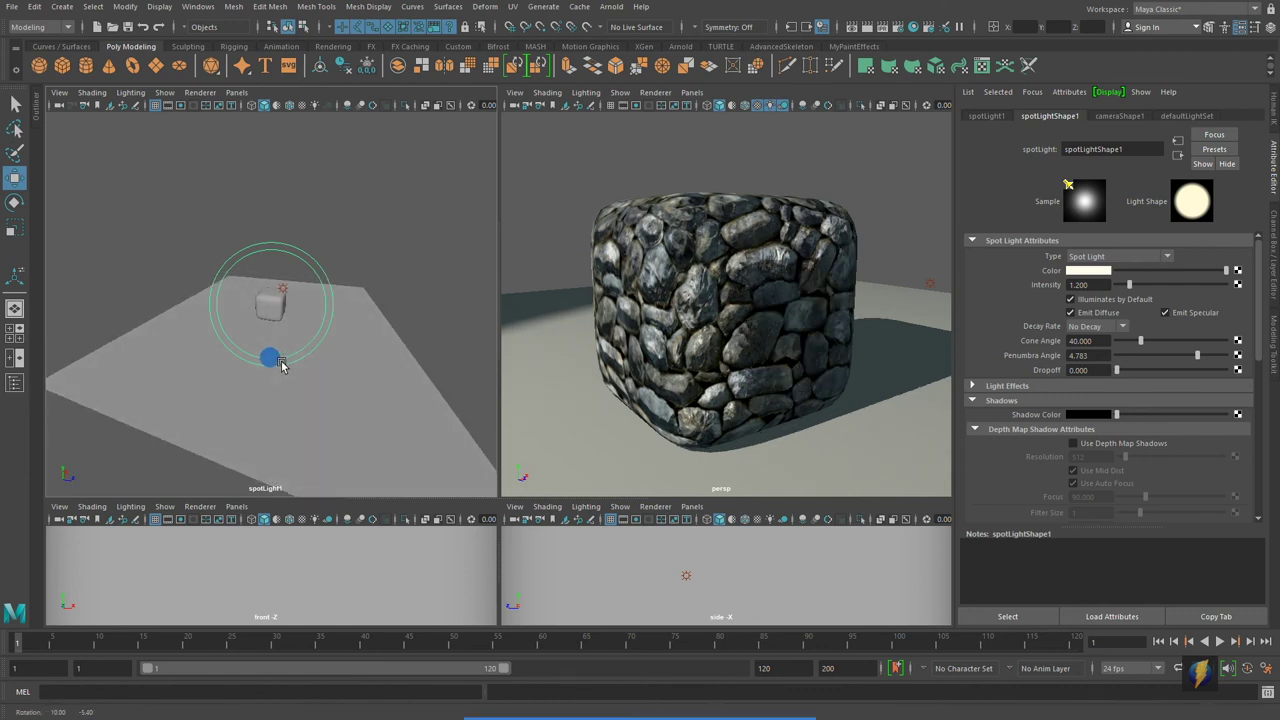
left_click_drag(363, 380, 341, 378, "alt")
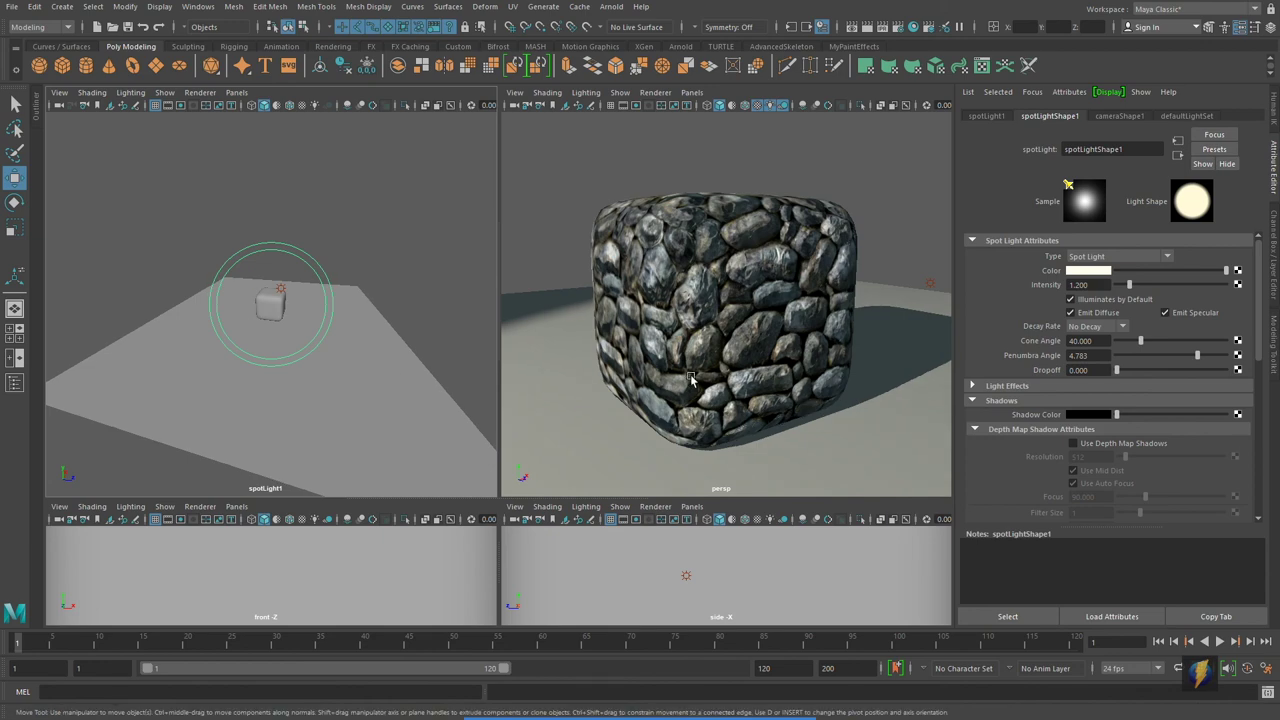
key("space")
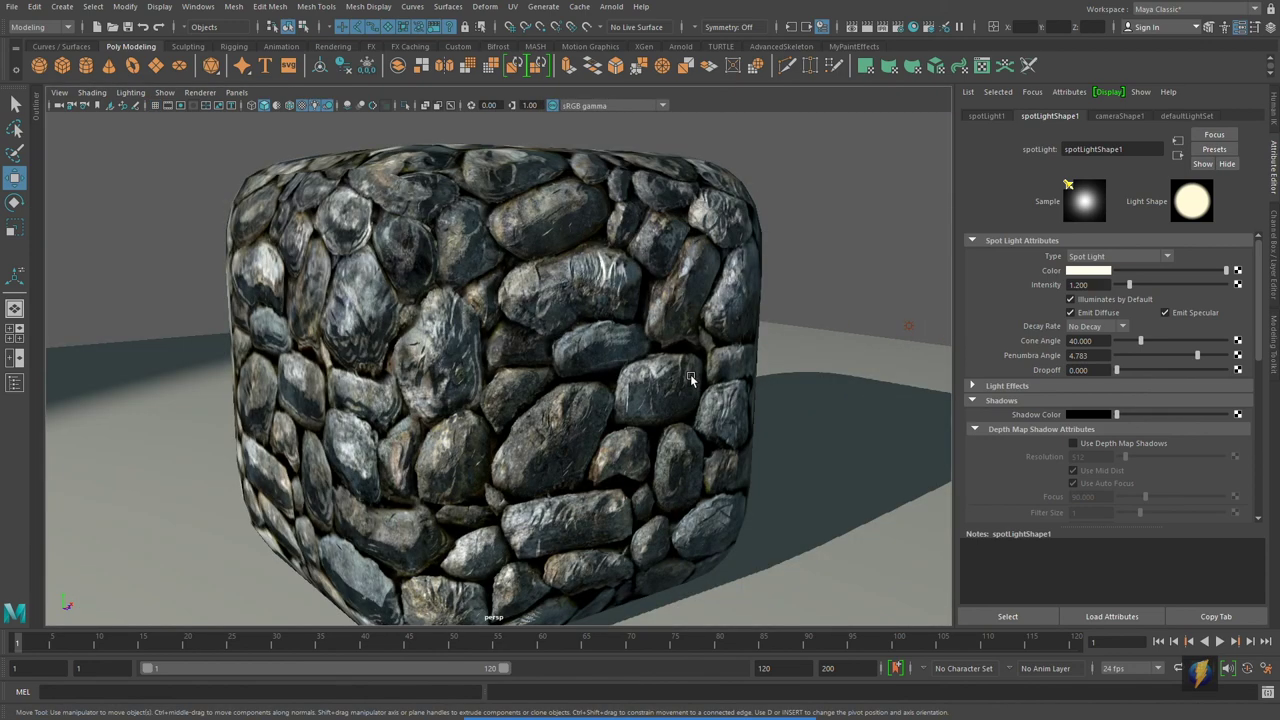
right_click_drag(690, 378, 485, 356, "alt")
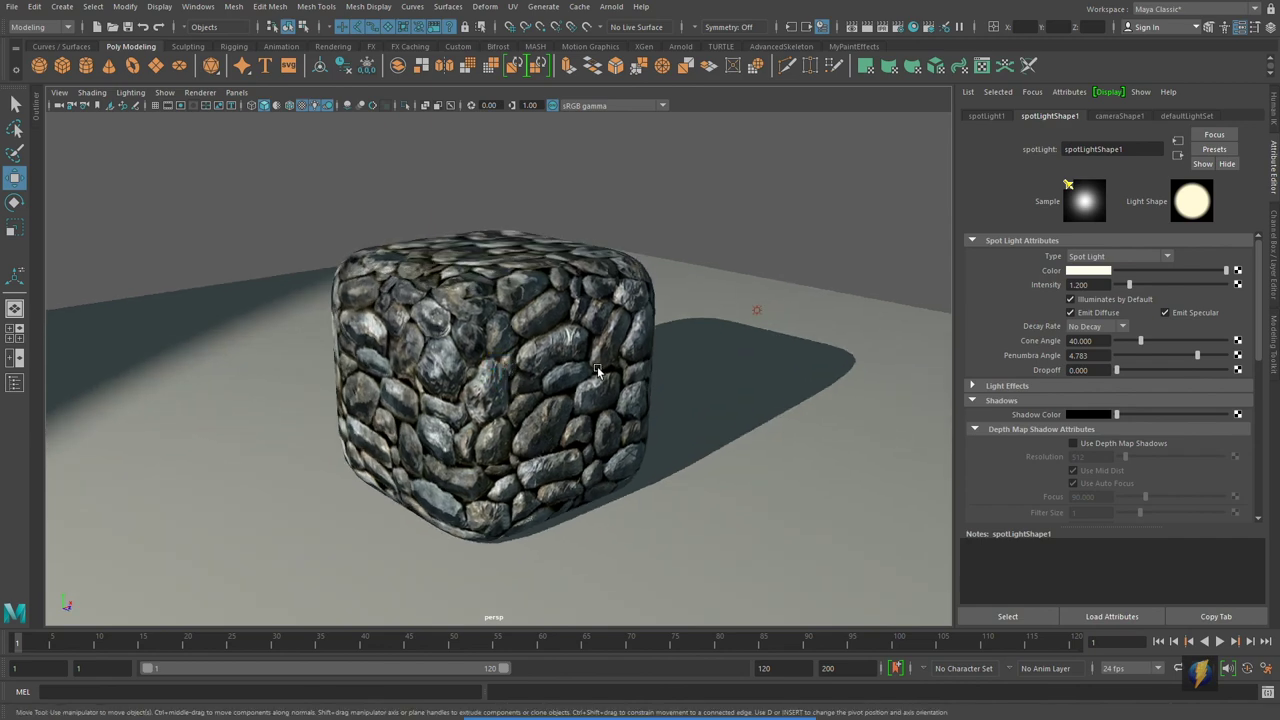